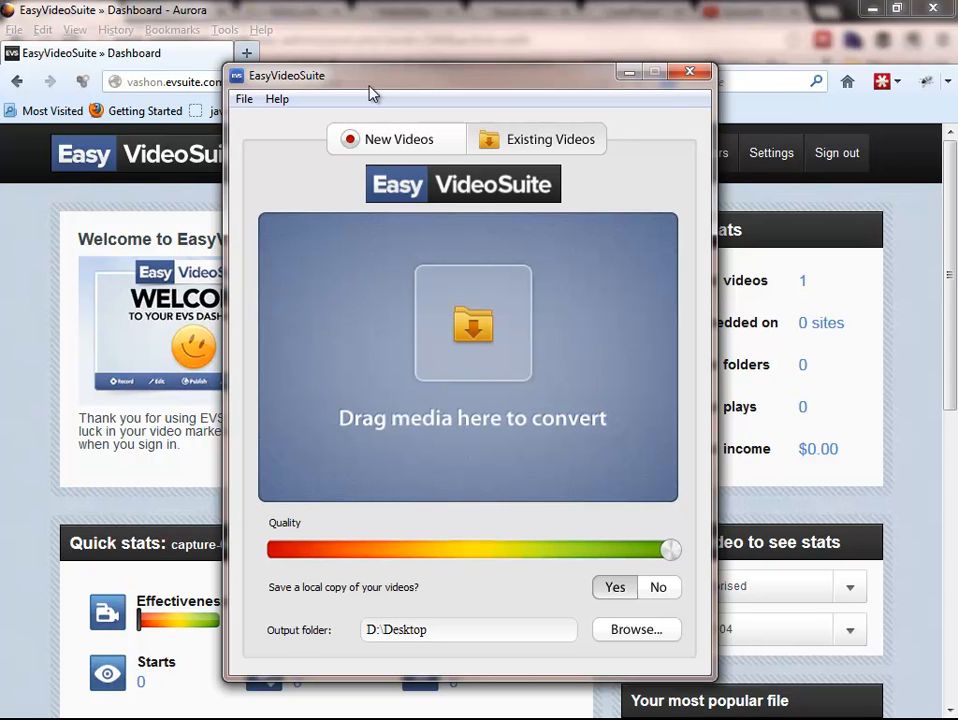
Create a new video from the screen and start recording the default capture area
left_click(410, 149)
left_click(493, 148)
left_click(391, 152)
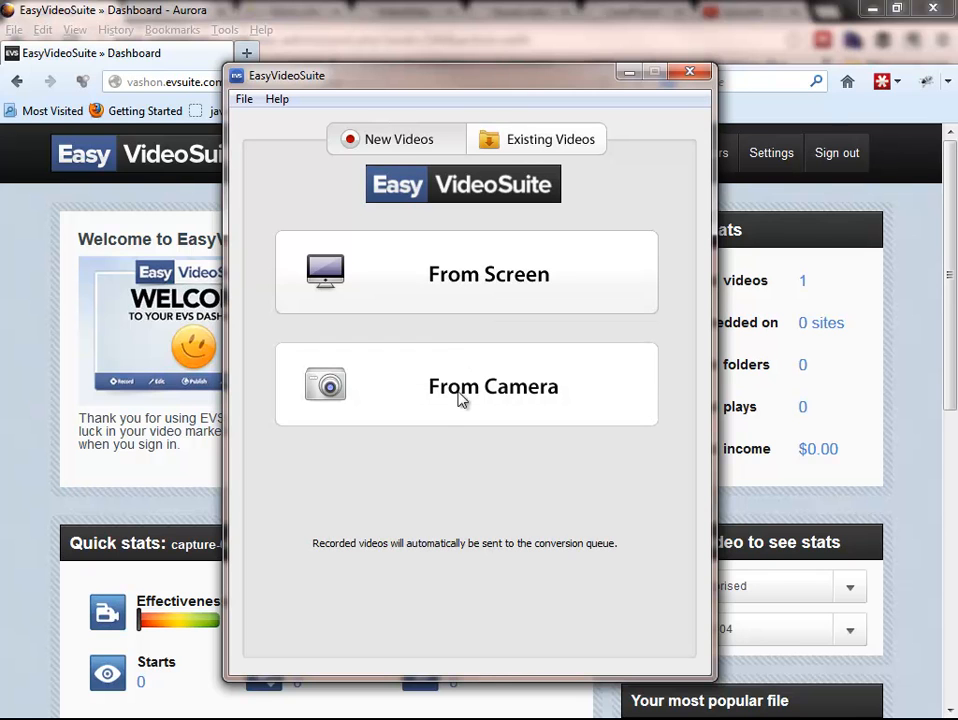
left_click(457, 291)
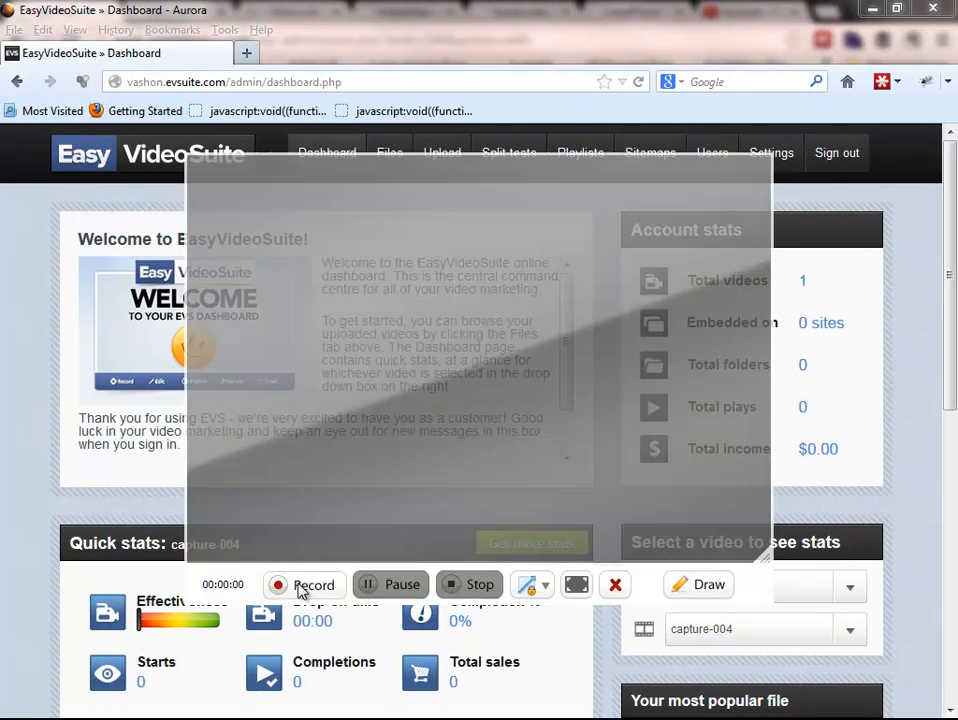
left_click(300, 588)
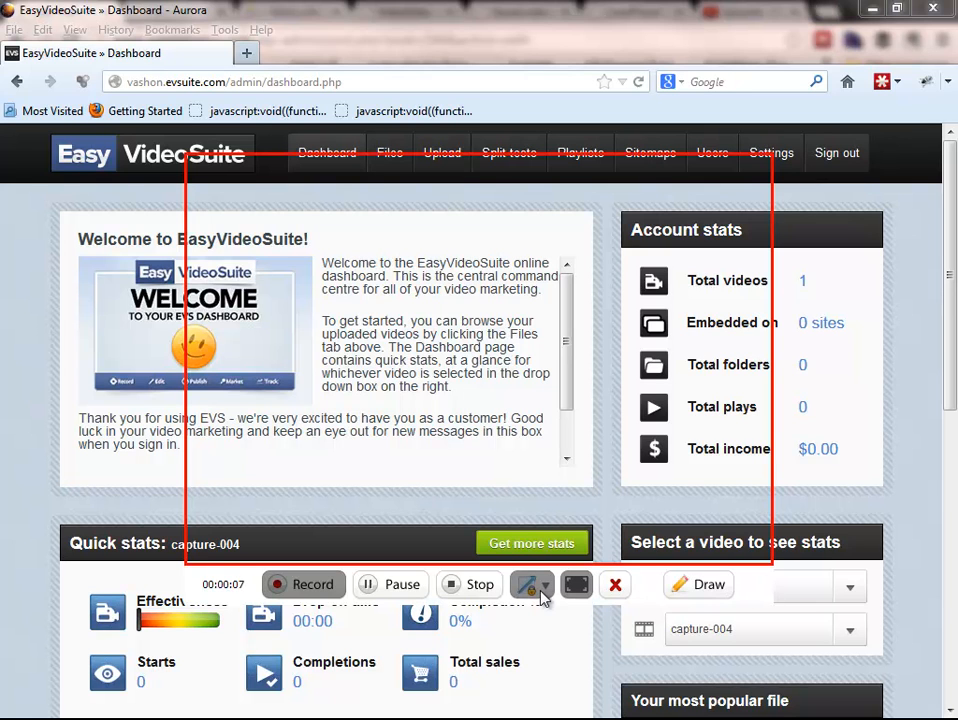
Enable drawing during the recording, circle the dashboard's welcome text in red with the pen and add an arrow pointing at it
left_click(708, 590)
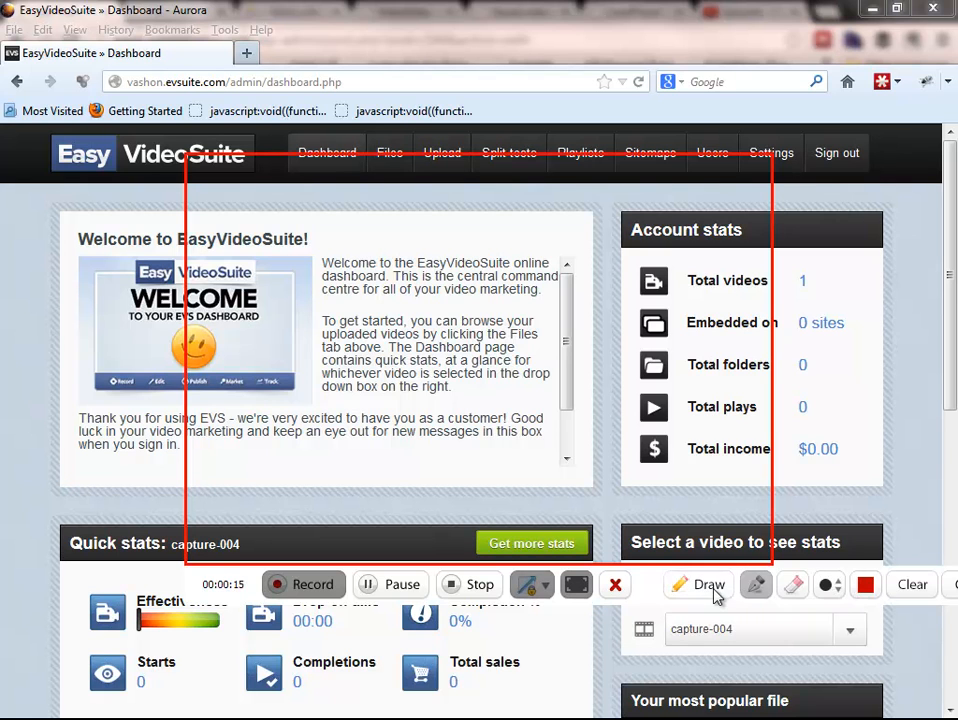
left_click(757, 583)
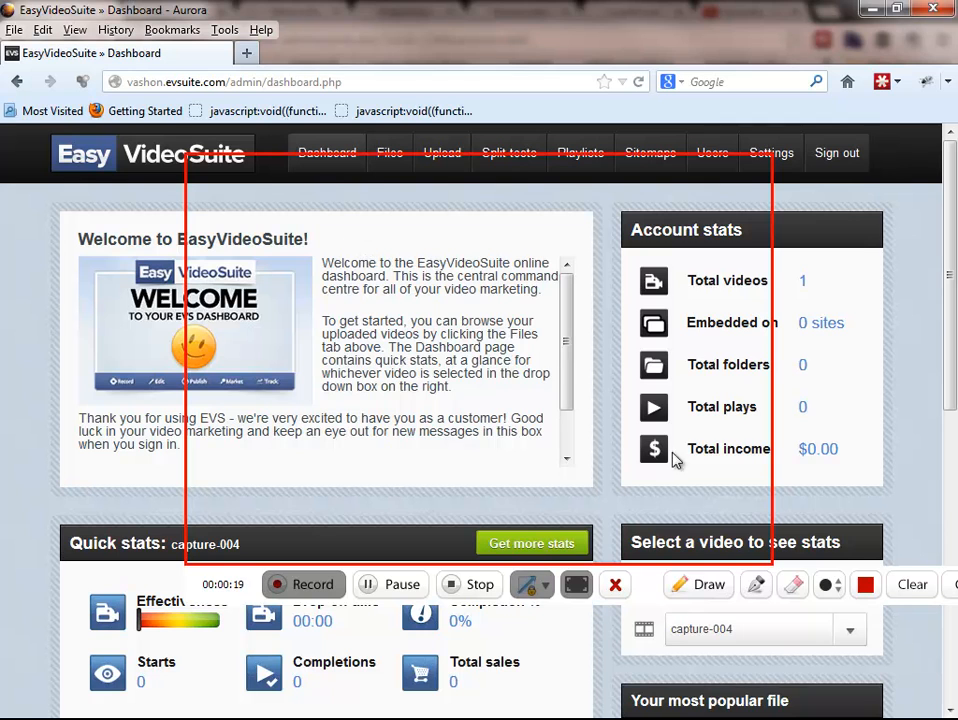
left_click(757, 583)
mouse_move(358, 246)
left_mouse_down()
mouse_move(284, 250)
mouse_move(287, 367)
mouse_move(437, 438)
mouse_move(518, 431)
mouse_move(601, 336)
mouse_move(542, 275)
mouse_move(363, 243)
left_mouse_up()
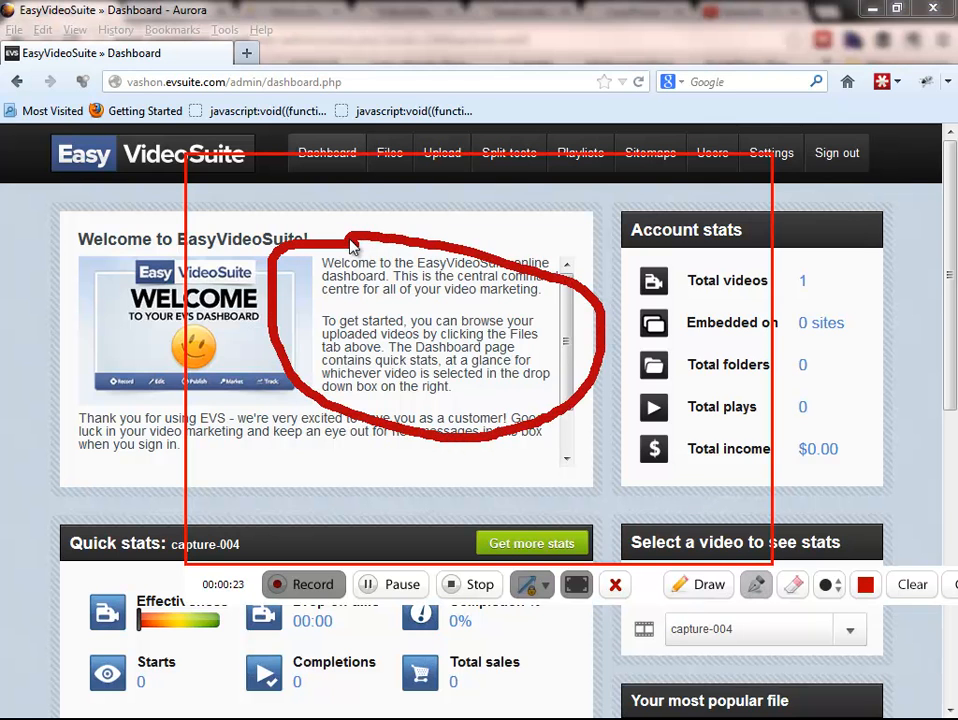
mouse_move(437, 205)
left_mouse_down()
mouse_move(405, 231)
mouse_move(436, 212)
mouse_move(462, 162)
mouse_move(411, 217)
mouse_move(448, 186)
left_mouse_up()
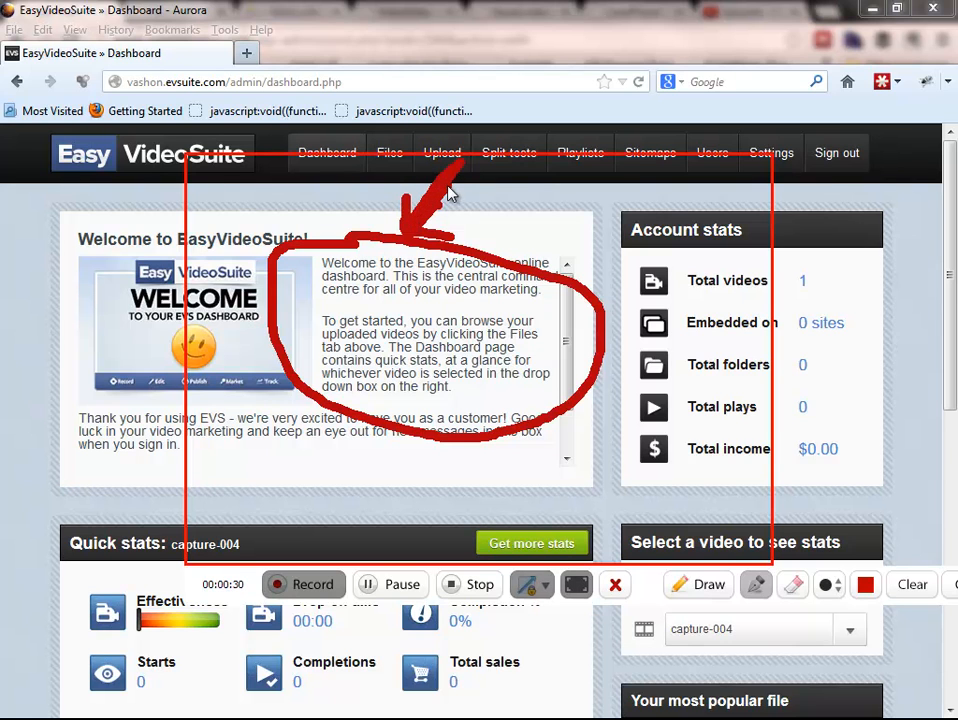
Clear the pen annotations and stop the screen recording
left_click(911, 584)
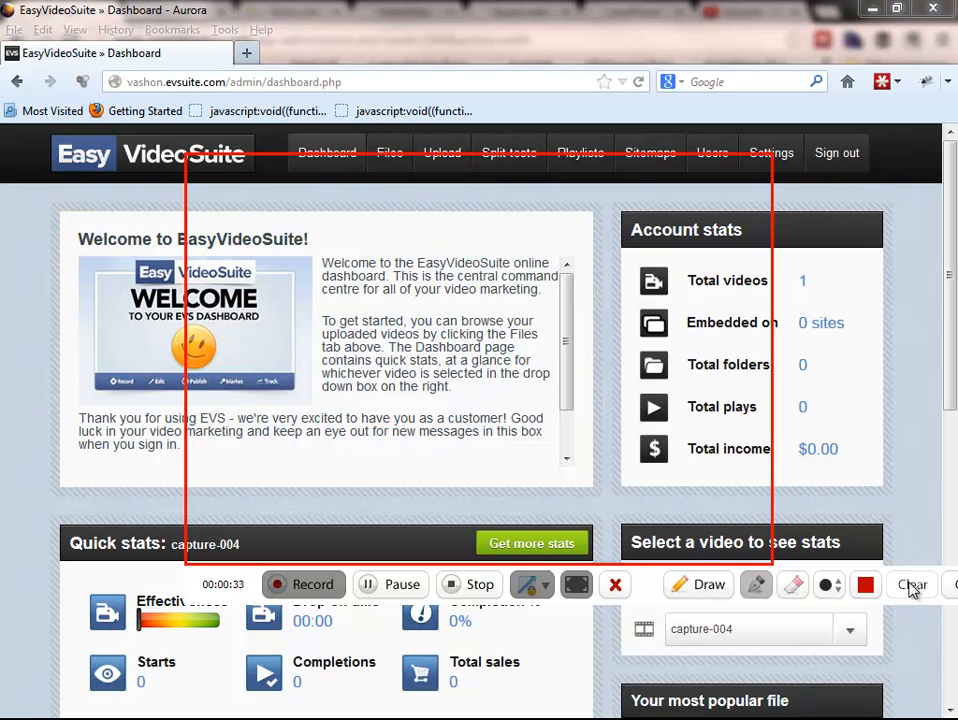
left_click(476, 587)
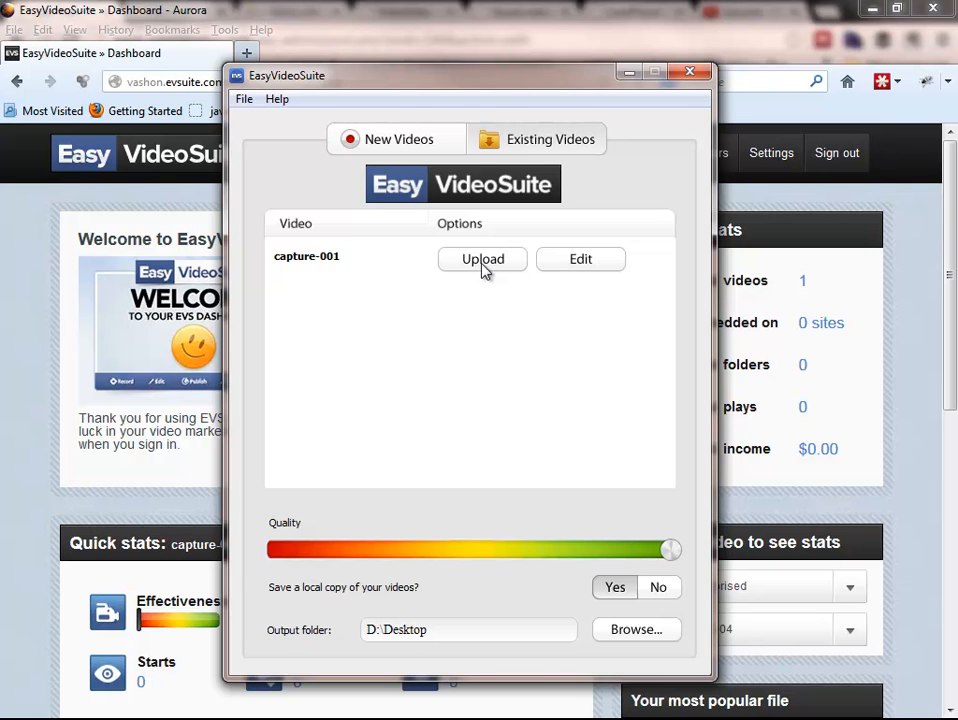
Record a new video from the camera and stop the recording
left_click(400, 141)
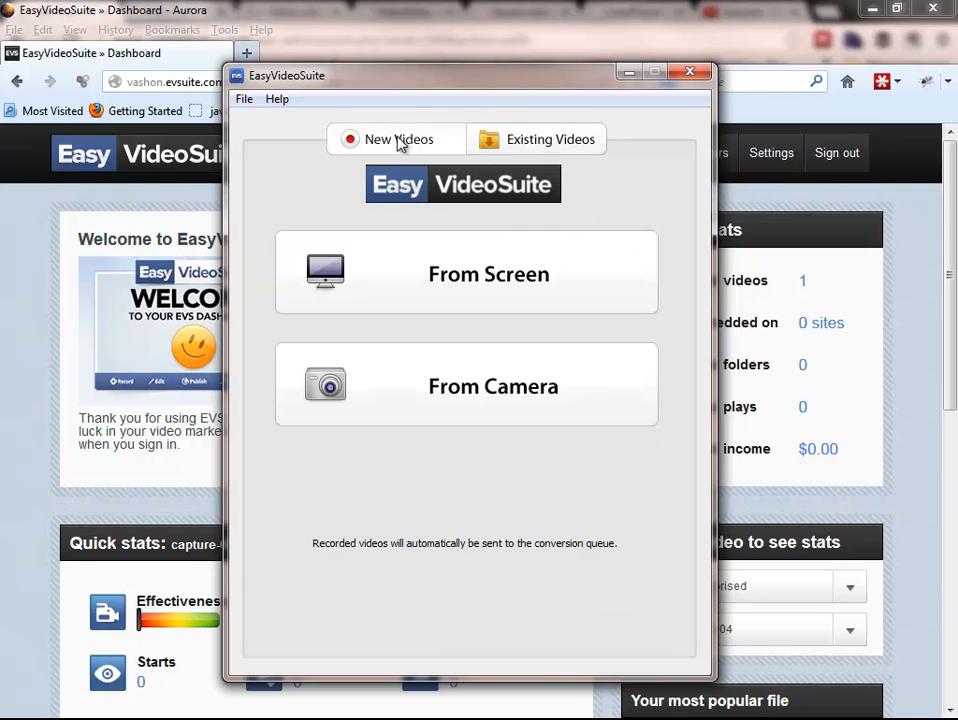
left_click(468, 393)
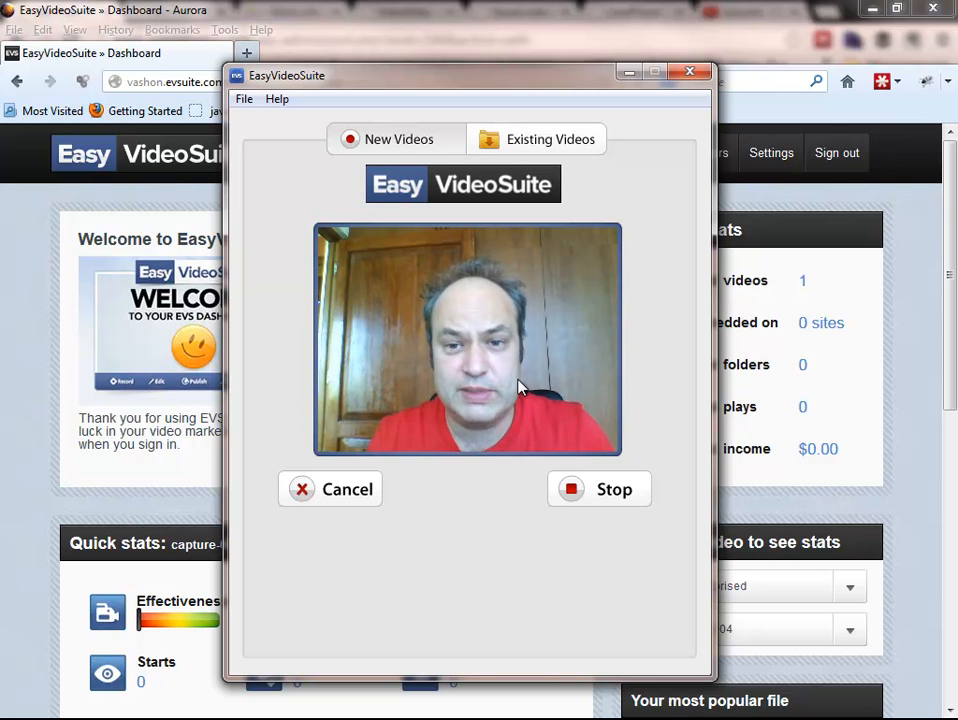
left_click(605, 492)
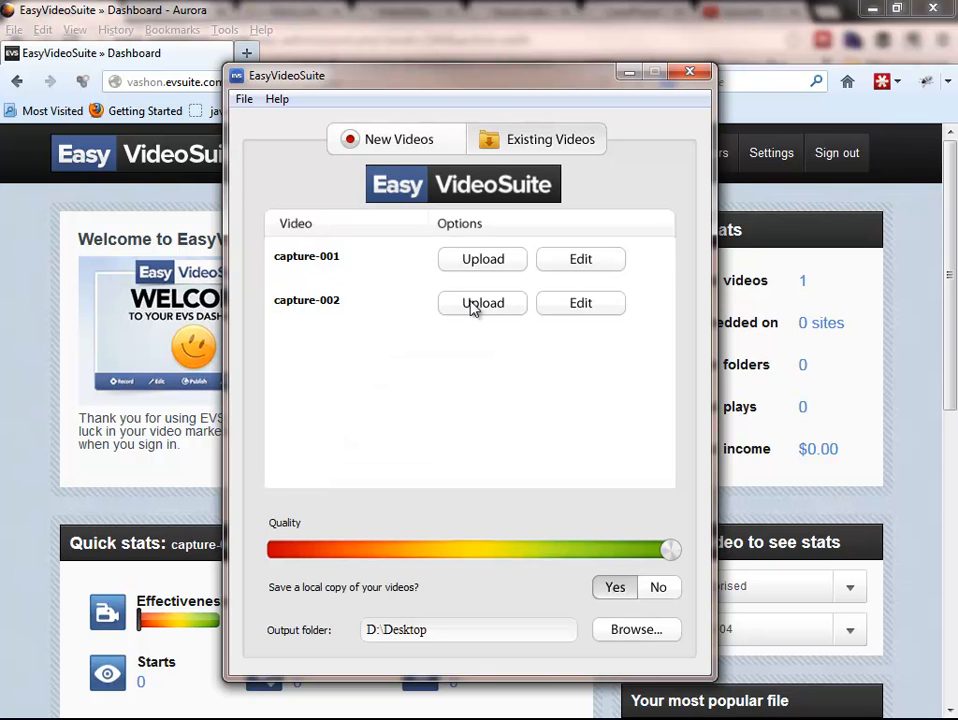
Edit capture-002 and cut the YouCam splash section from its beginning, up to where the webcam picture starts
left_click(569, 310)
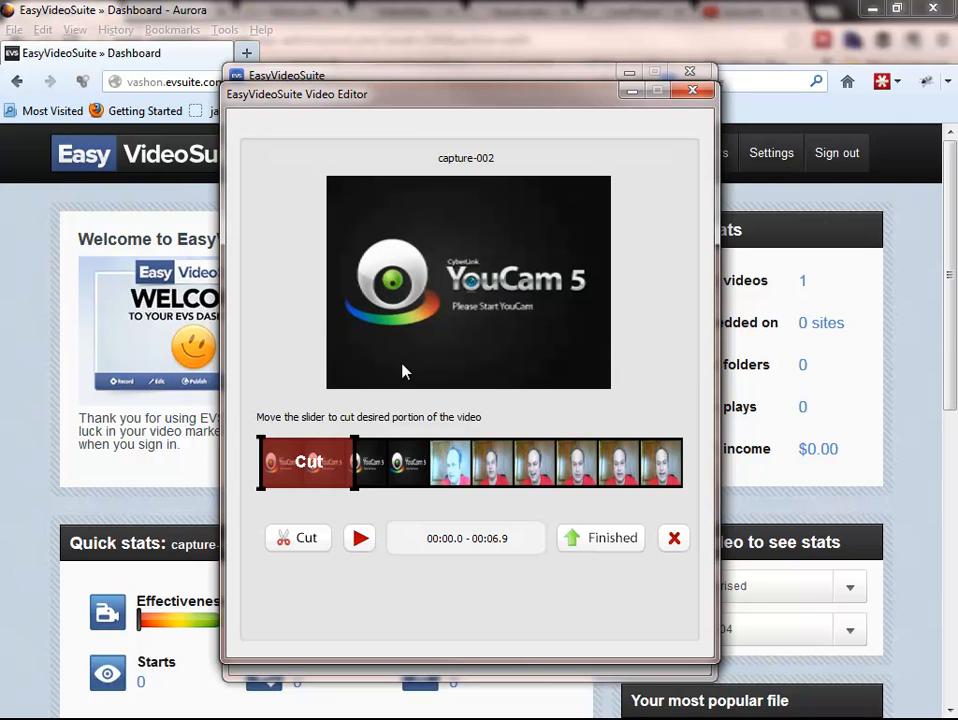
left_click_drag(358, 474, 428, 466)
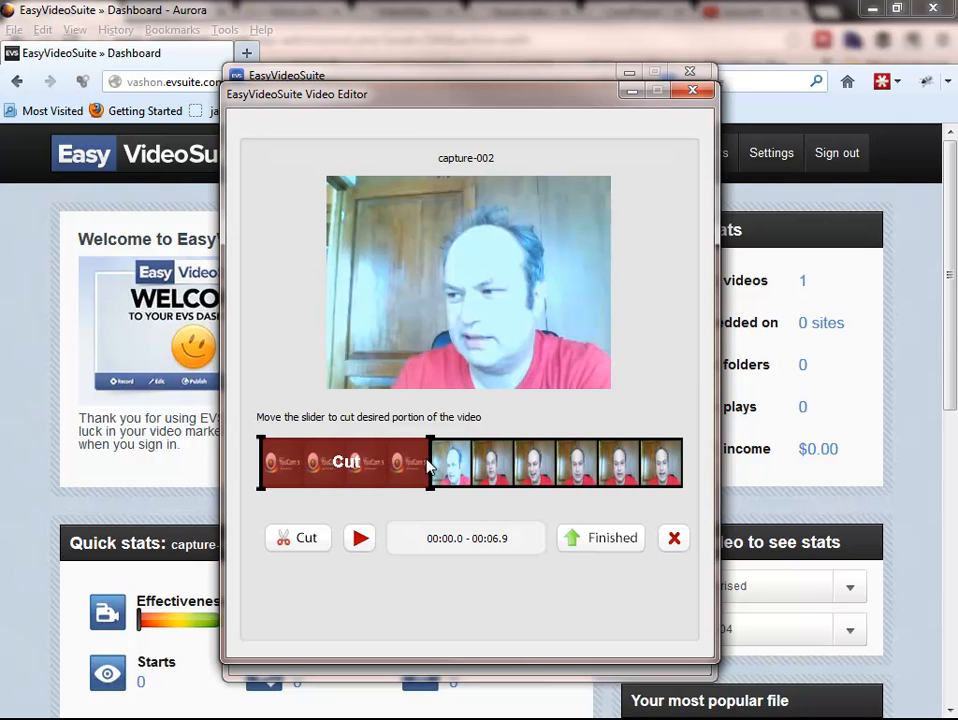
left_click(306, 541)
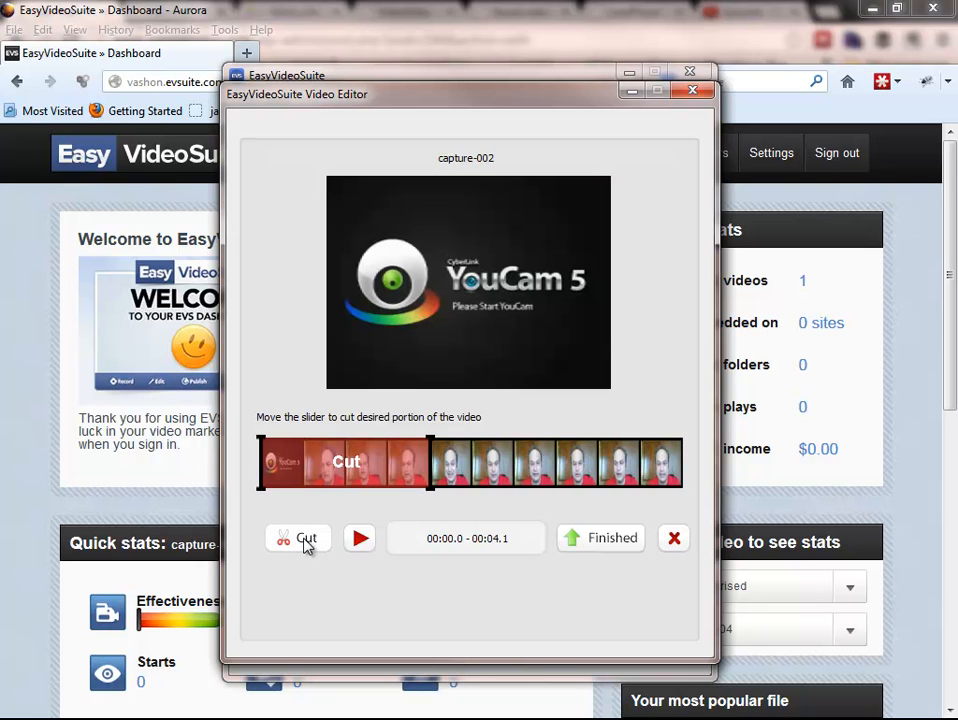
Preview the trimmed capture-002 video and close the preview player
left_click(361, 540)
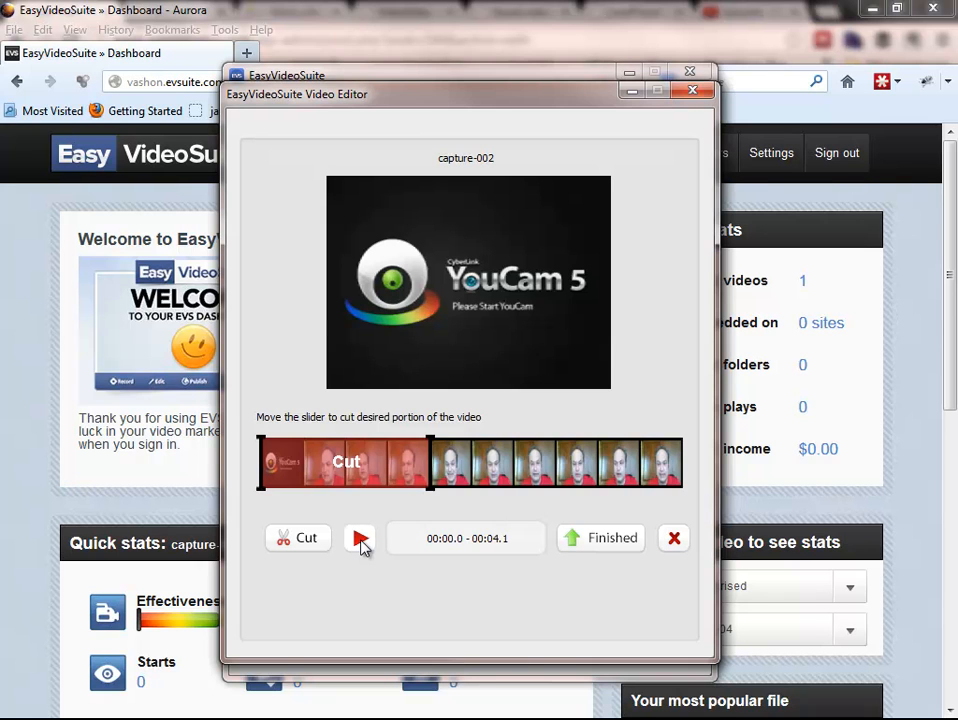
left_click(361, 540)
left_click_drag(413, 13, 418, 124)
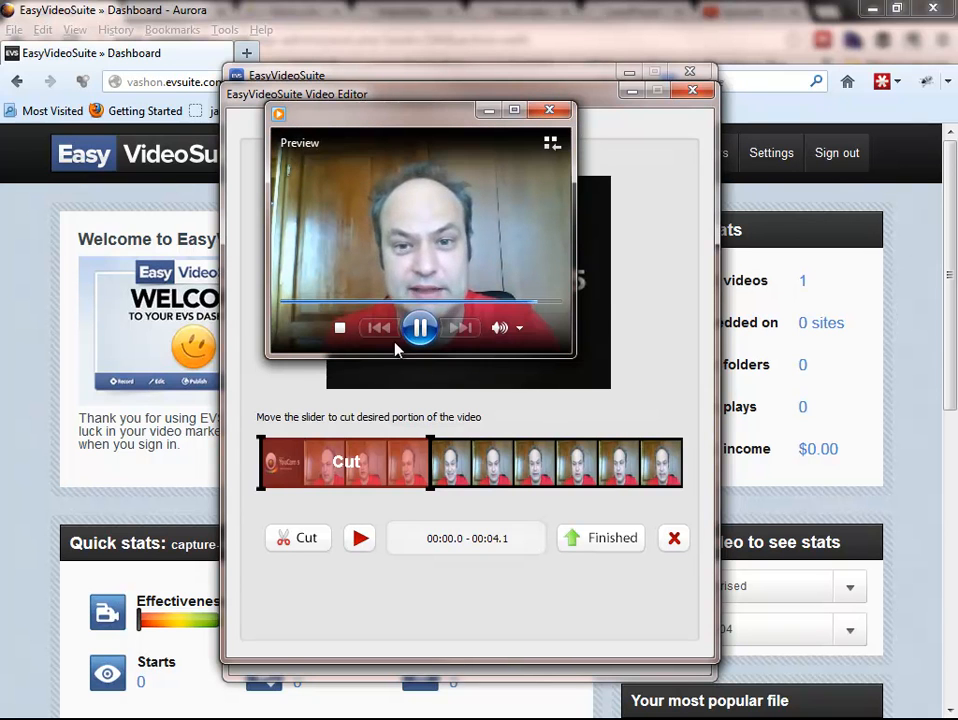
left_click(549, 111)
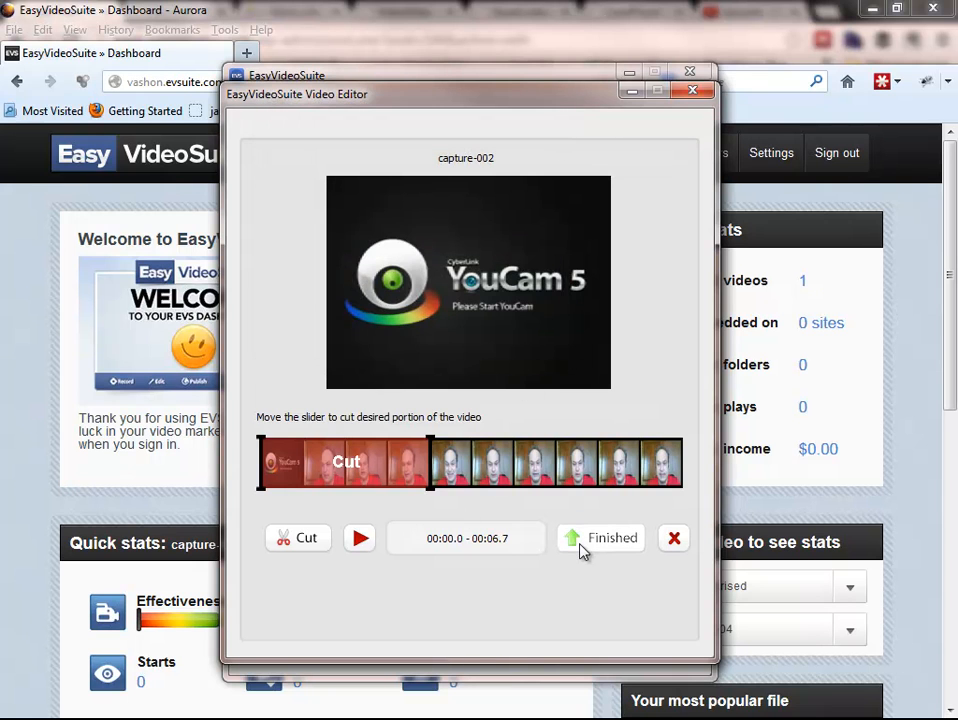
Finish editing capture-002 and try to upload it
left_click(582, 547)
left_click(513, 311)
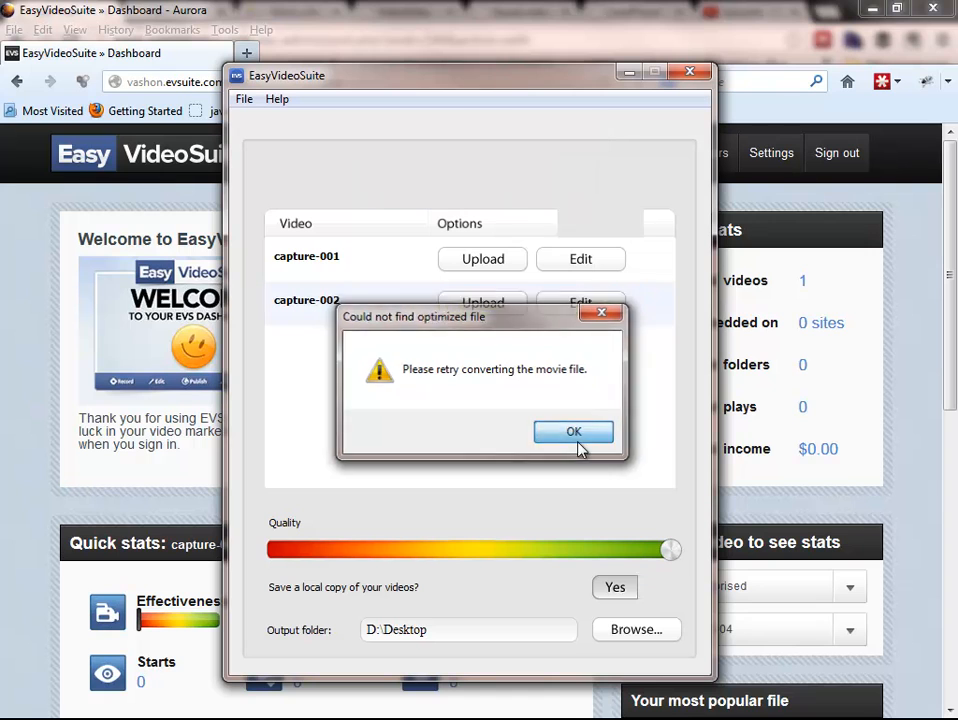
left_click(577, 438)
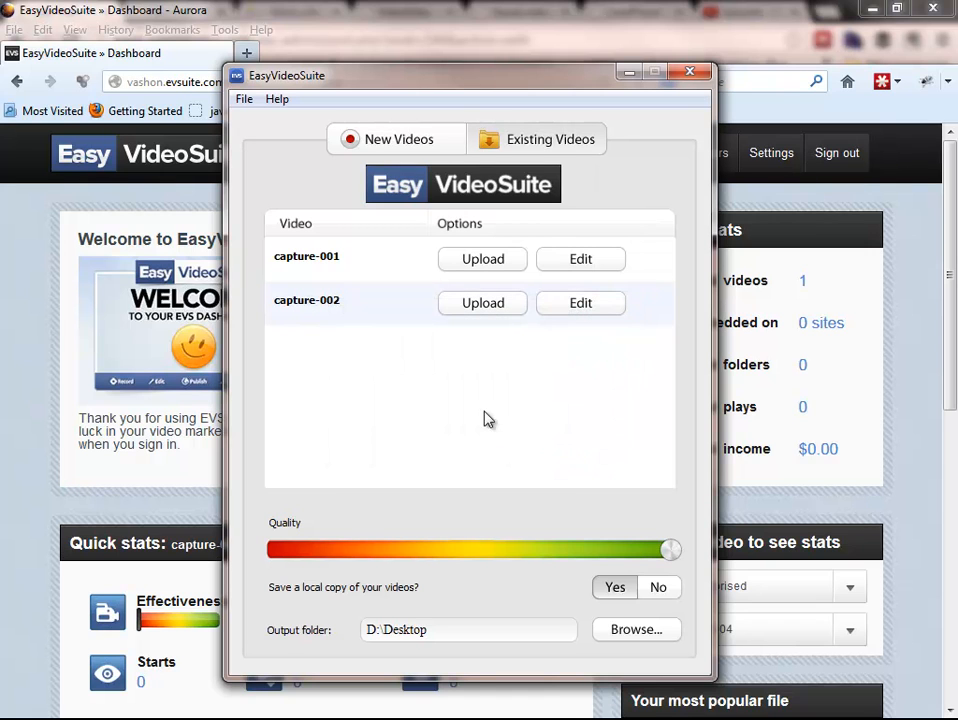
Switch to the online dashboard in the browser and examine its account stats, quick stats and video selection areas
left_click(14, 290)
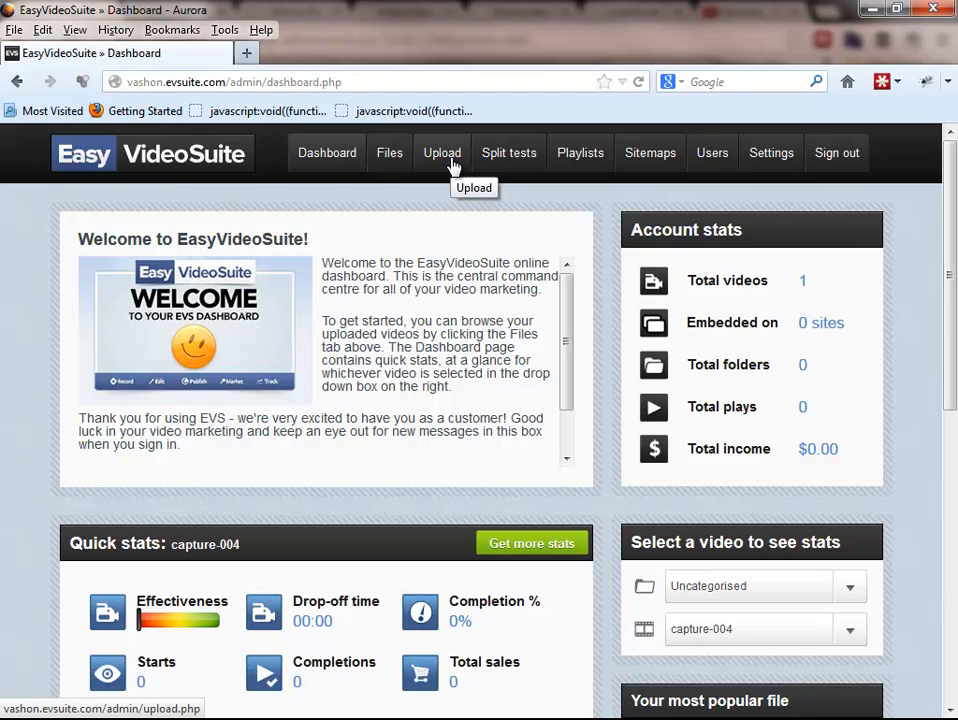
scroll(450, 181, "down", 4)
scroll(450, 181, "down", 3)
scroll(449, 182, "up", 8)
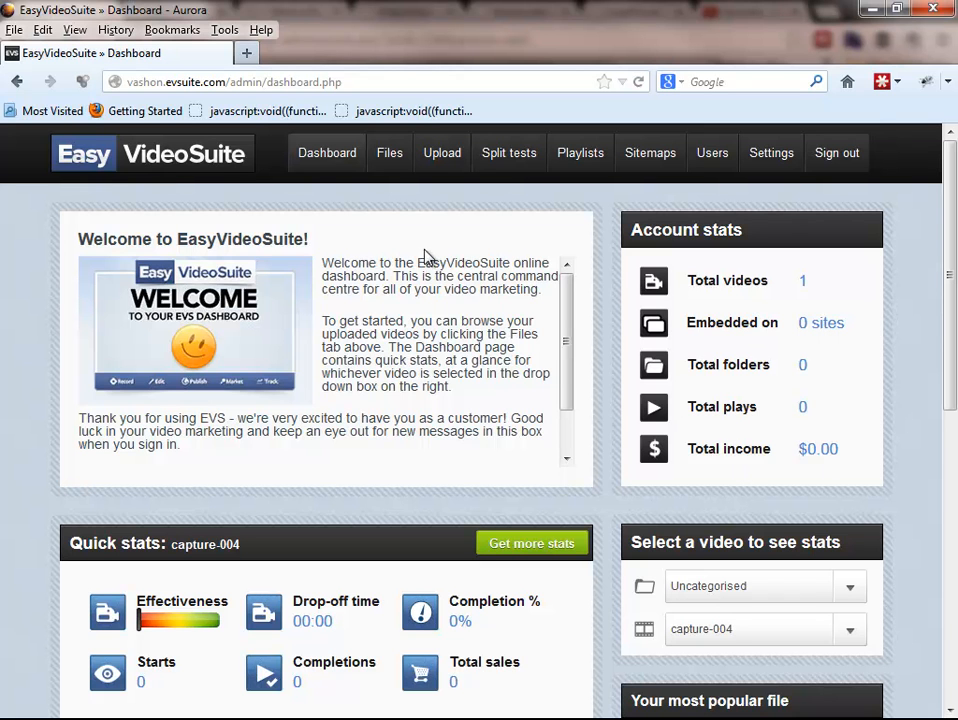
scroll(398, 250, "down", 3)
scroll(398, 250, "up", 2)
scroll(398, 250, "down", 2)
scroll(398, 250, "up", 2)
scroll(398, 250, "up", 2)
Open the settings of the uploaded file capture-004 using the Default Profile
left_click(392, 154)
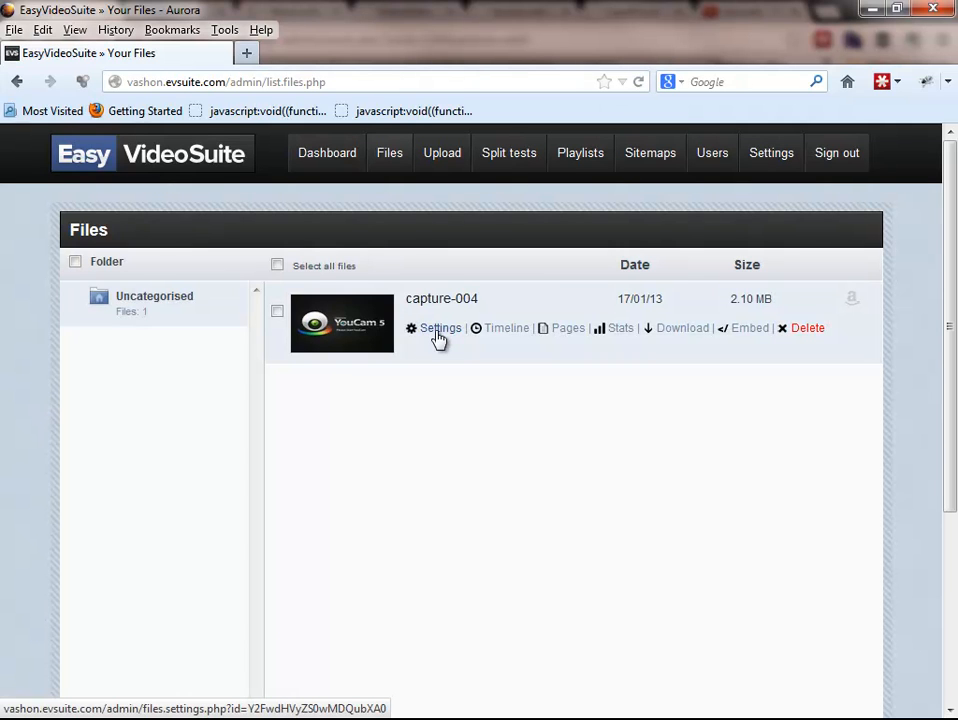
left_click(437, 332)
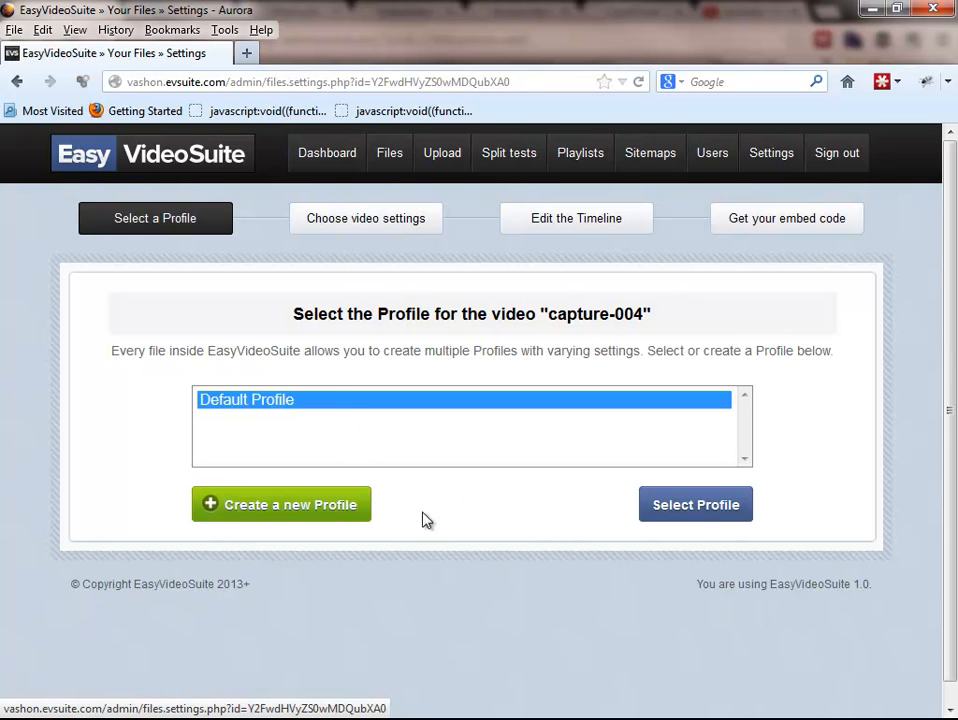
left_click(697, 508)
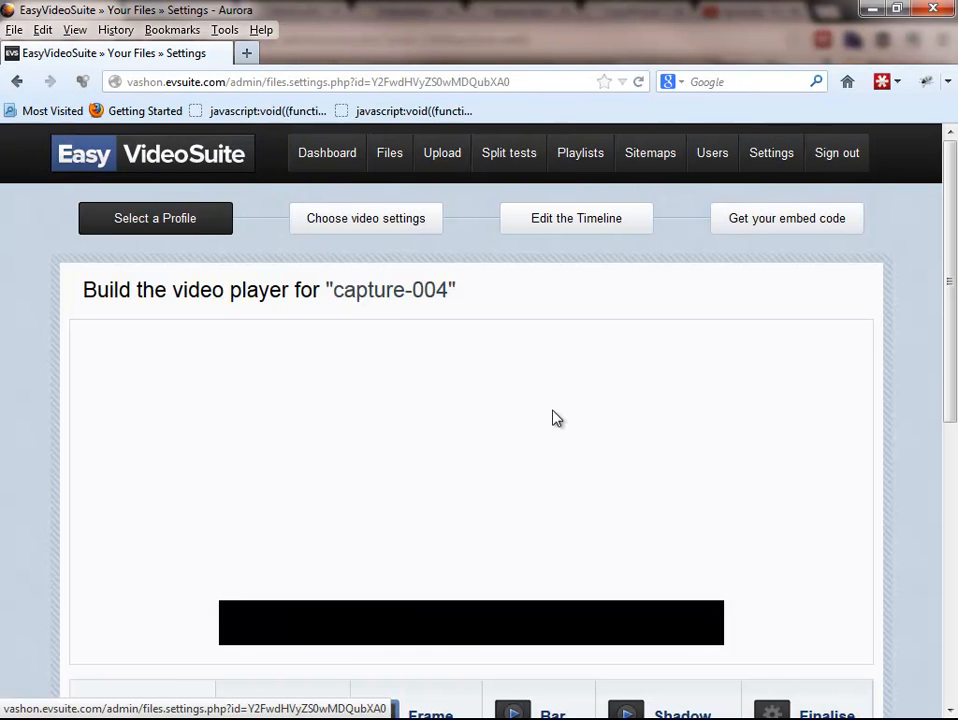
Examine the video size, playback and related image settings for capture-004, and browse the available player skins
scroll(501, 336, "down", 2)
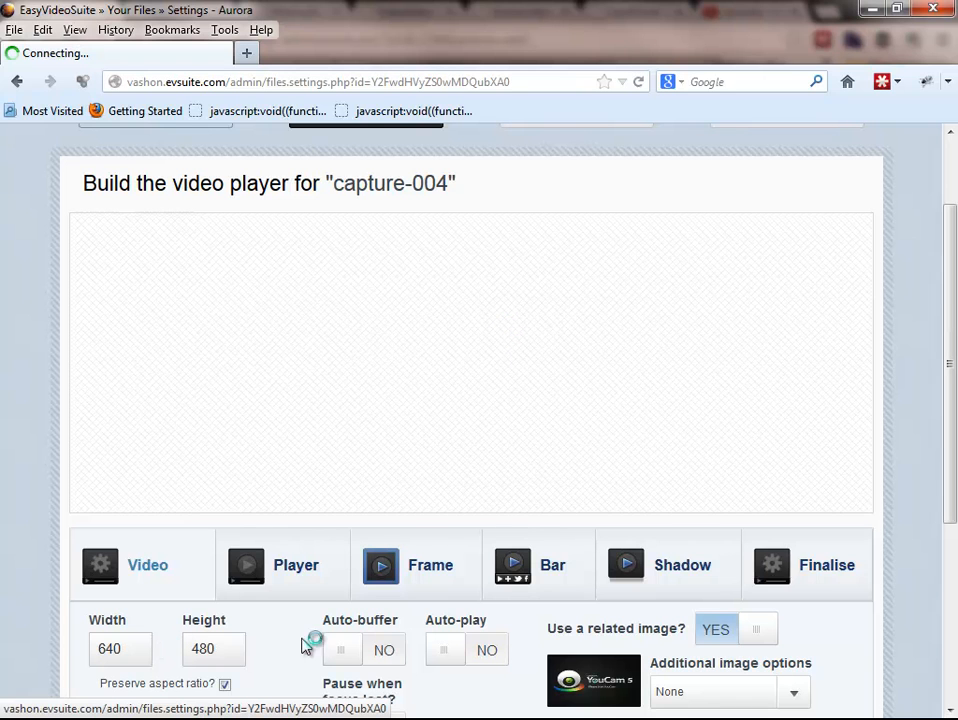
scroll(650, 330, "down", 4)
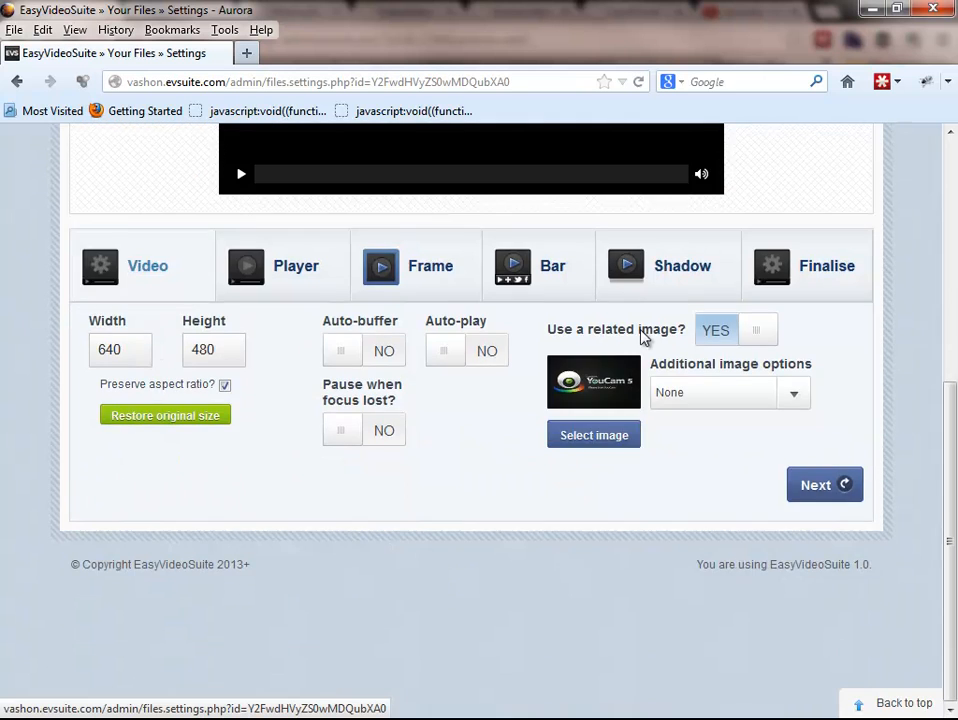
scroll(643, 334, "up", 4)
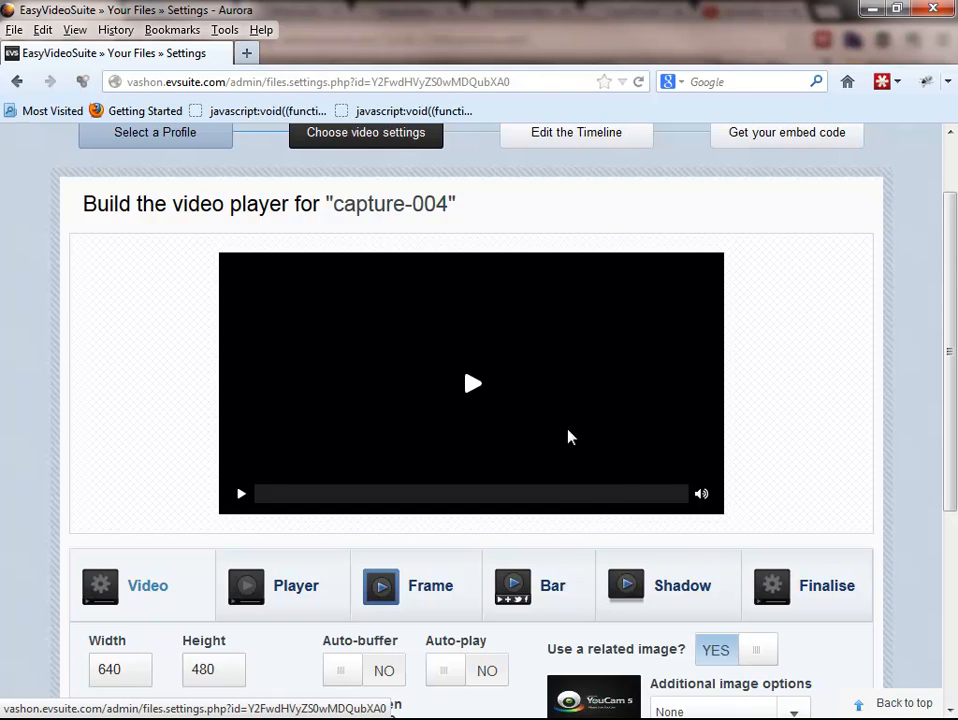
scroll(740, 578, "down", 2)
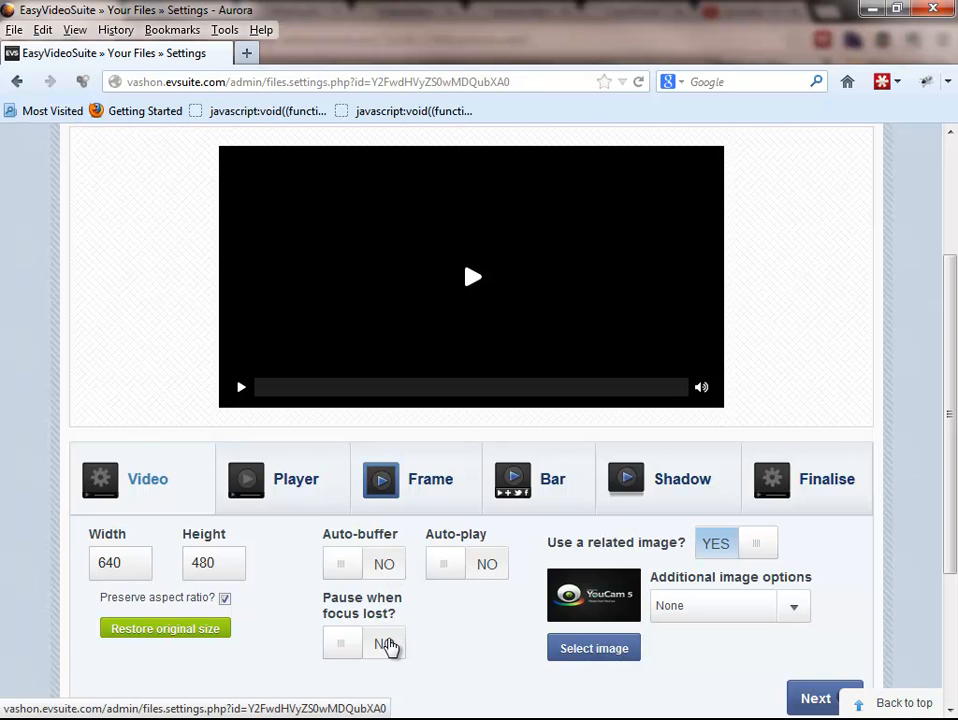
scroll(562, 355, "down", 1)
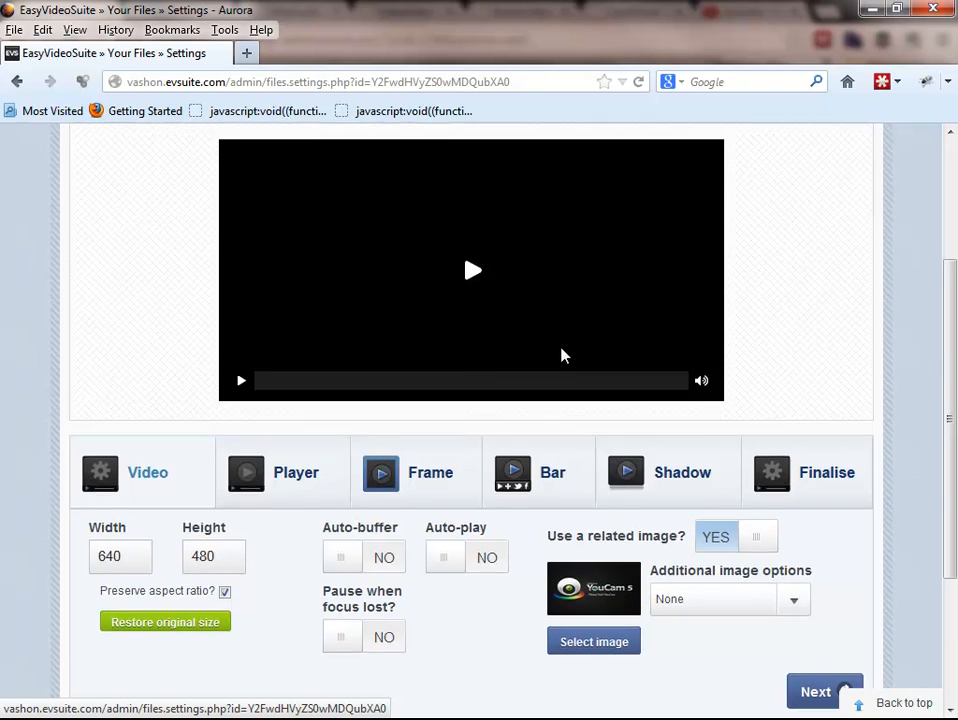
scroll(562, 355, "down", 1)
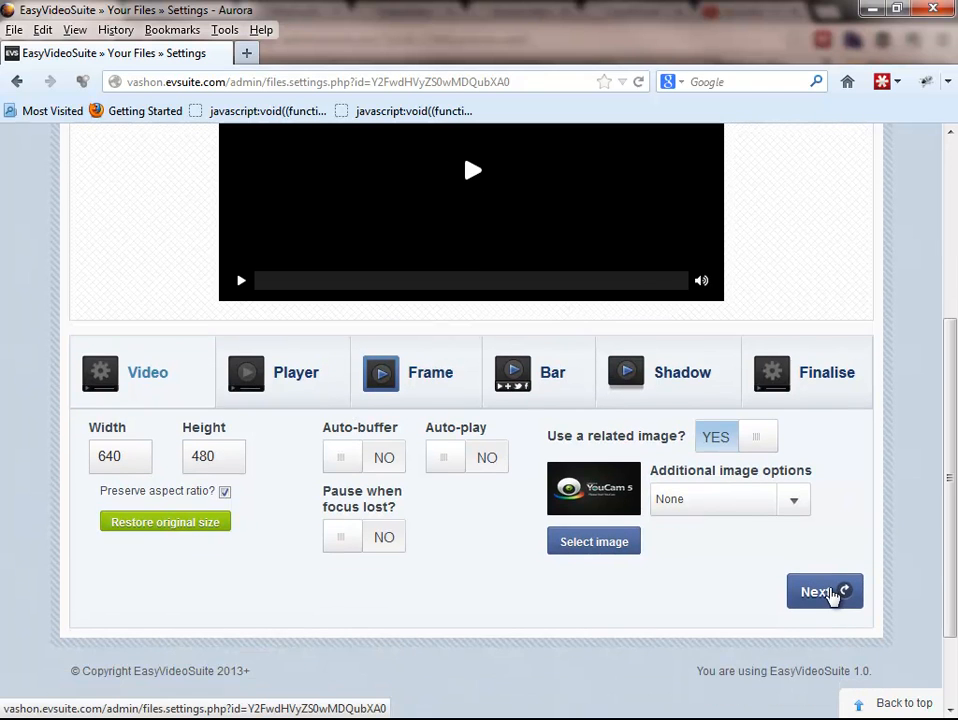
left_click(817, 592)
left_click_drag(143, 560, 116, 558)
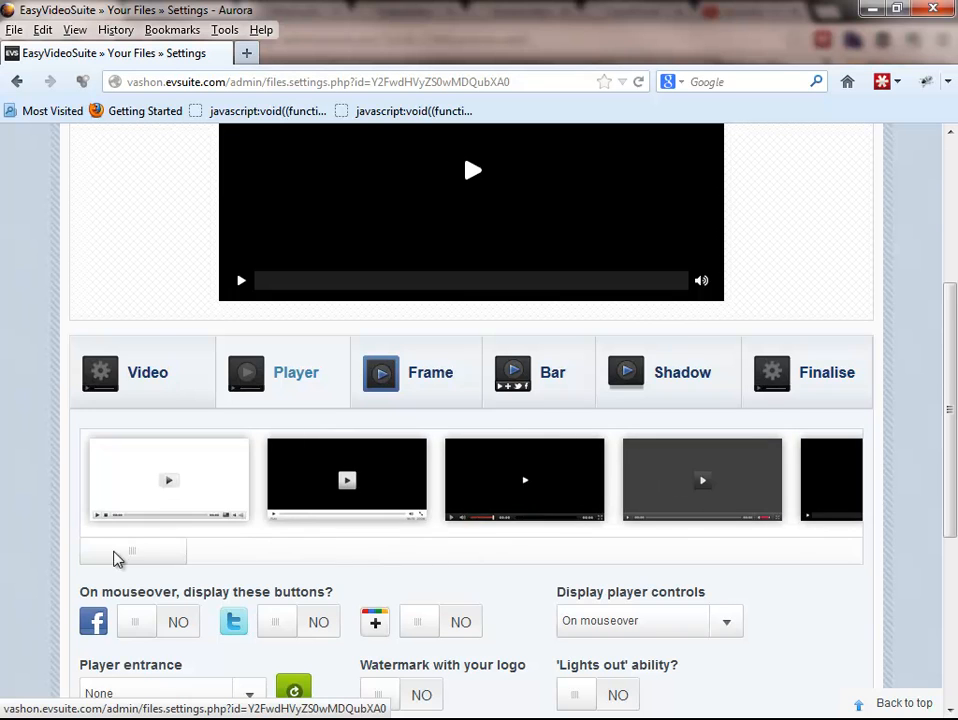
Try enabling the Facebook button on mouseover and turn it off again
scroll(418, 388, "down", 3)
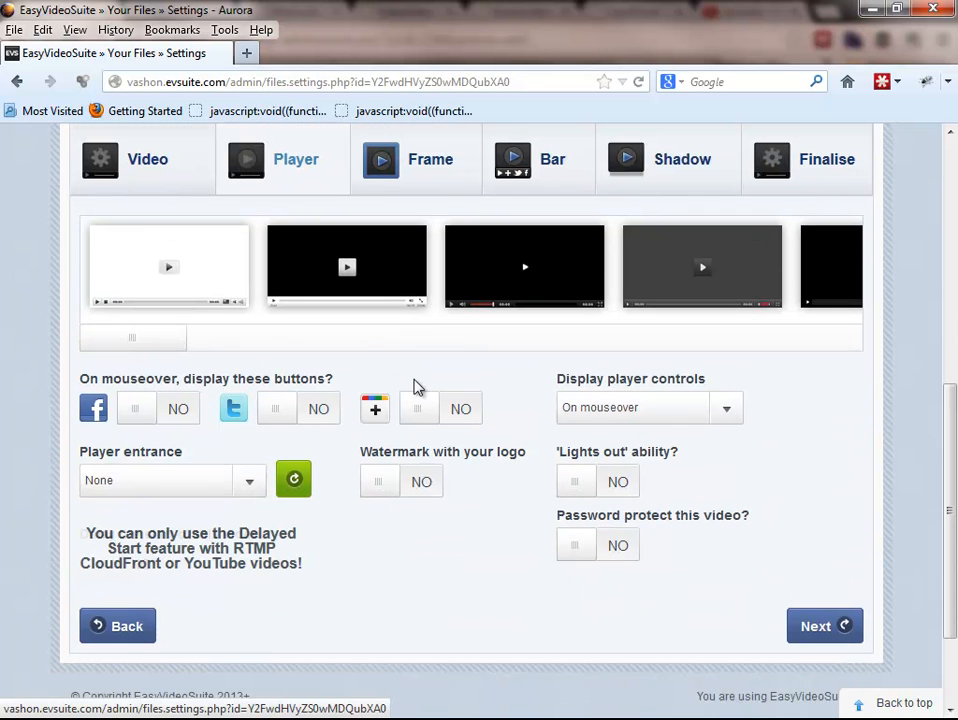
left_click(184, 416)
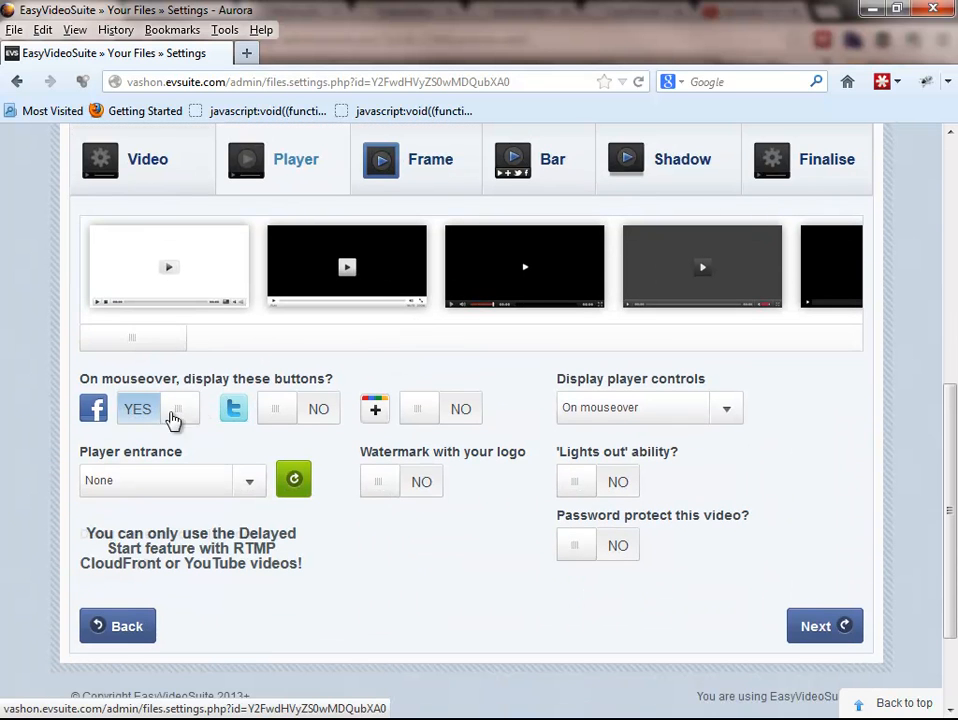
left_click(142, 426)
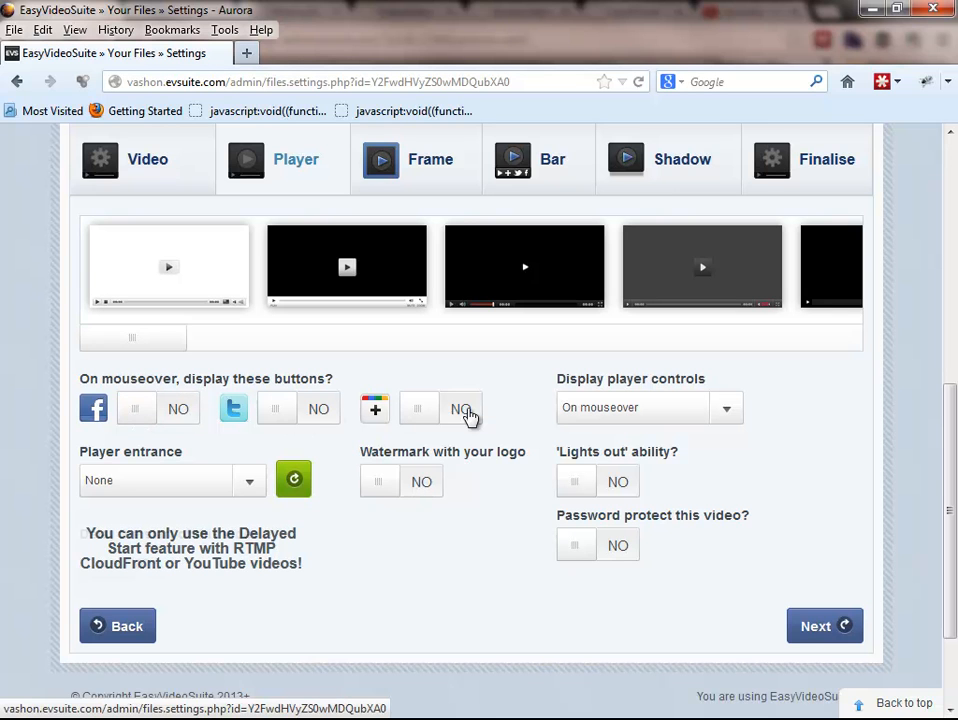
Examine the player entrance animations and the available player frames without choosing any
left_click(240, 484)
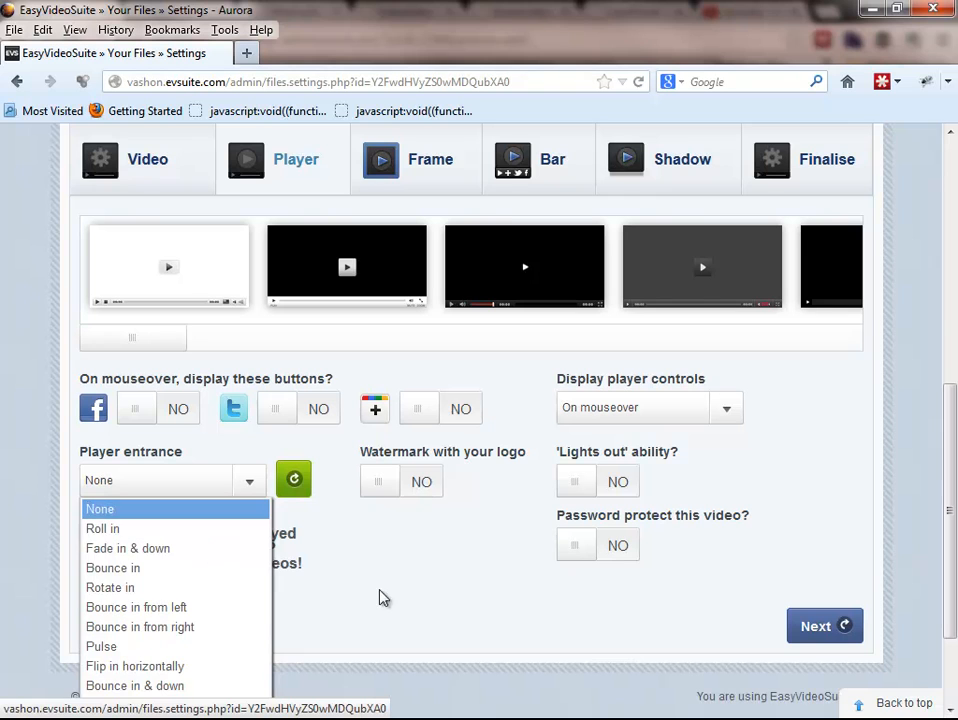
left_click(420, 580)
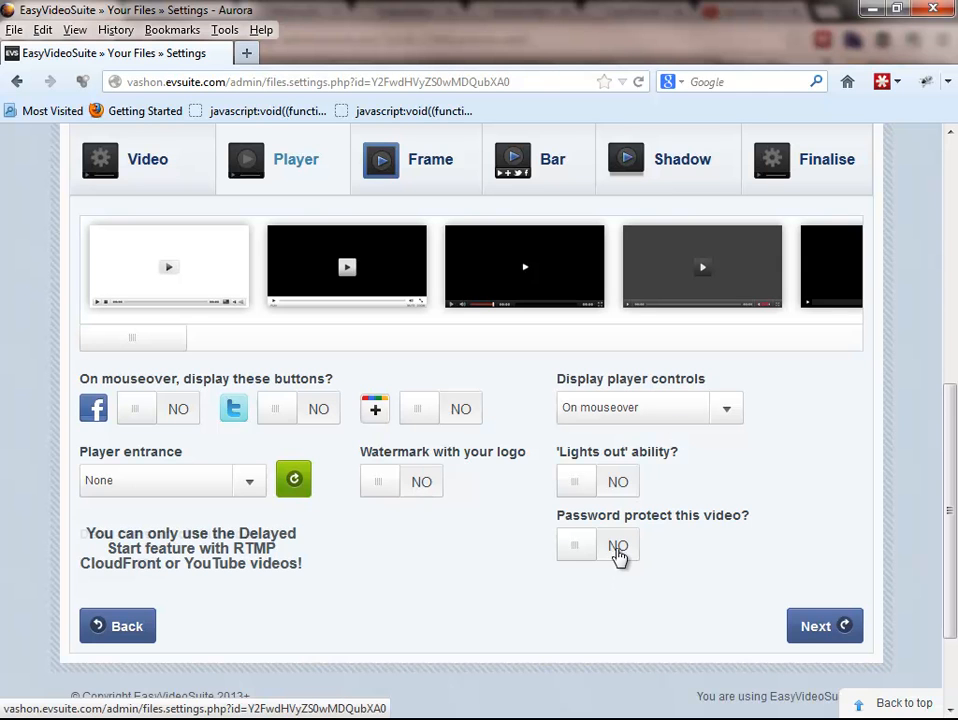
scroll(479, 560, "up", 4)
left_click(453, 380)
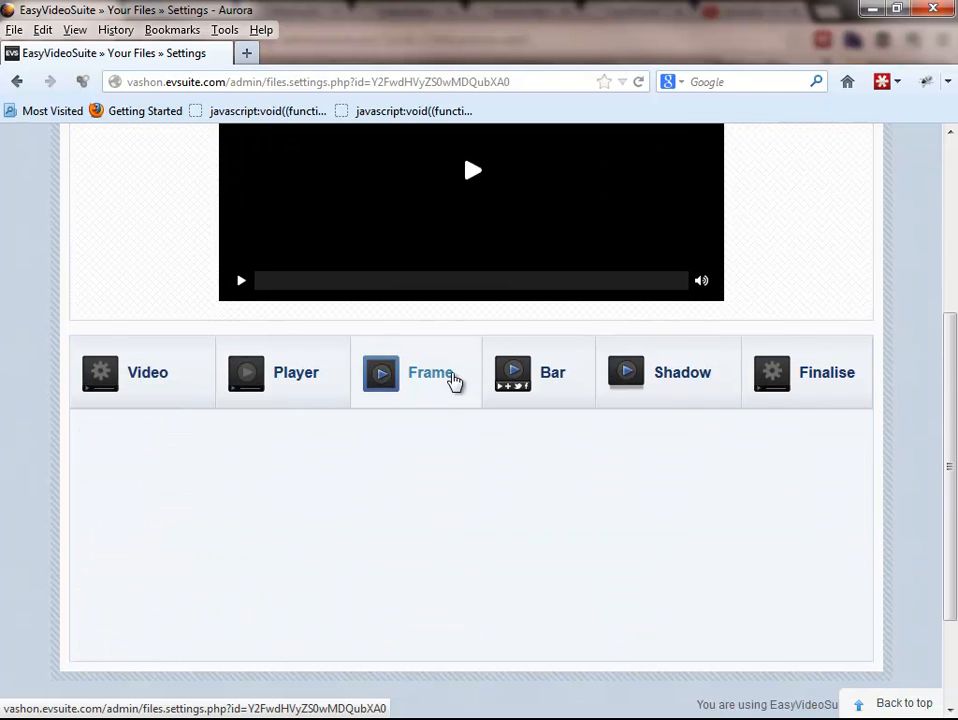
left_click_drag(150, 598, 71, 592)
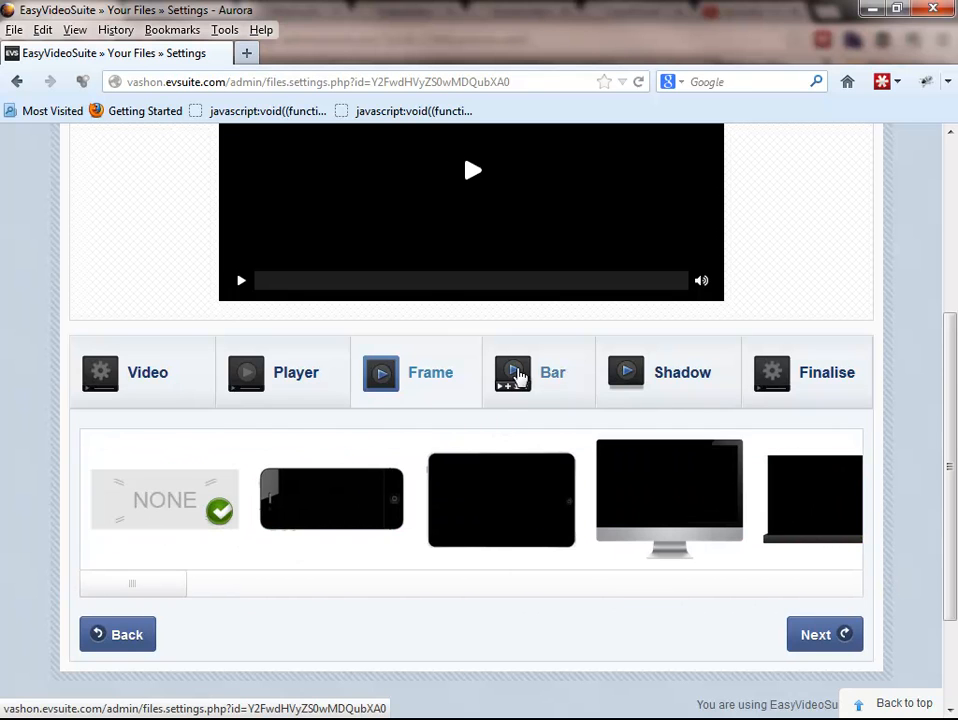
Enable the sharing button bar under the video and bring its colour styles into view
left_click(518, 375)
scroll(343, 445, "down", 2)
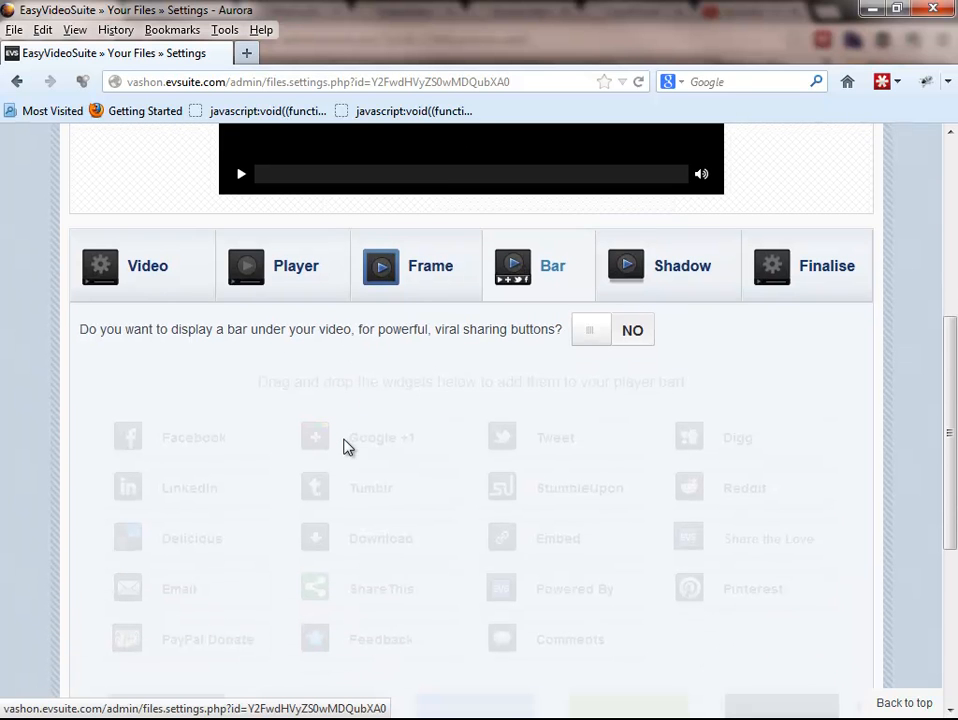
left_click(635, 338)
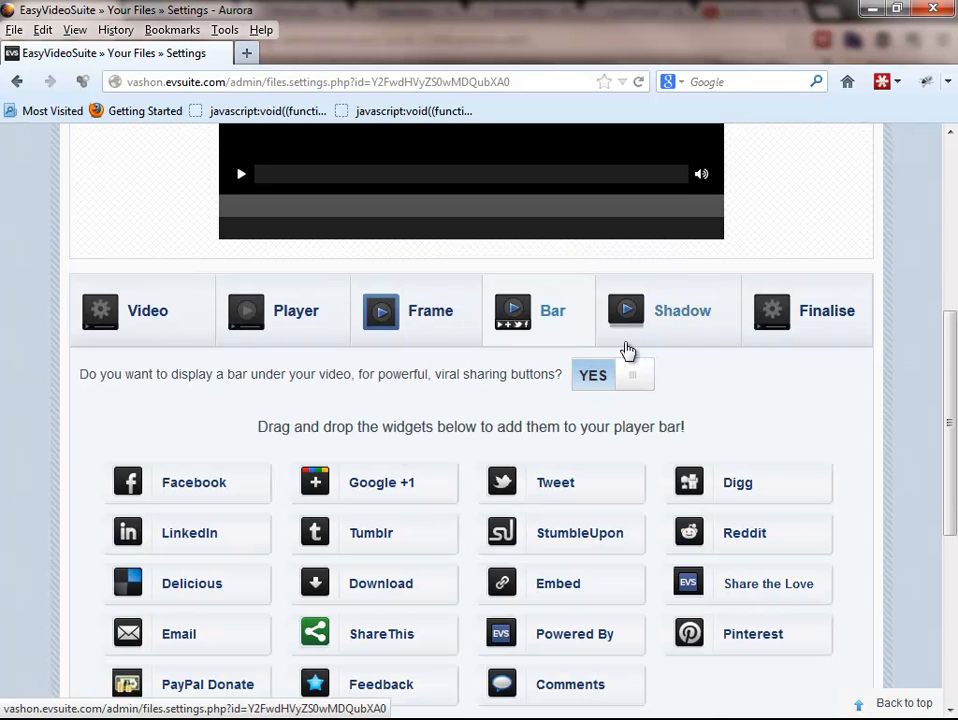
scroll(333, 420, "down", 6)
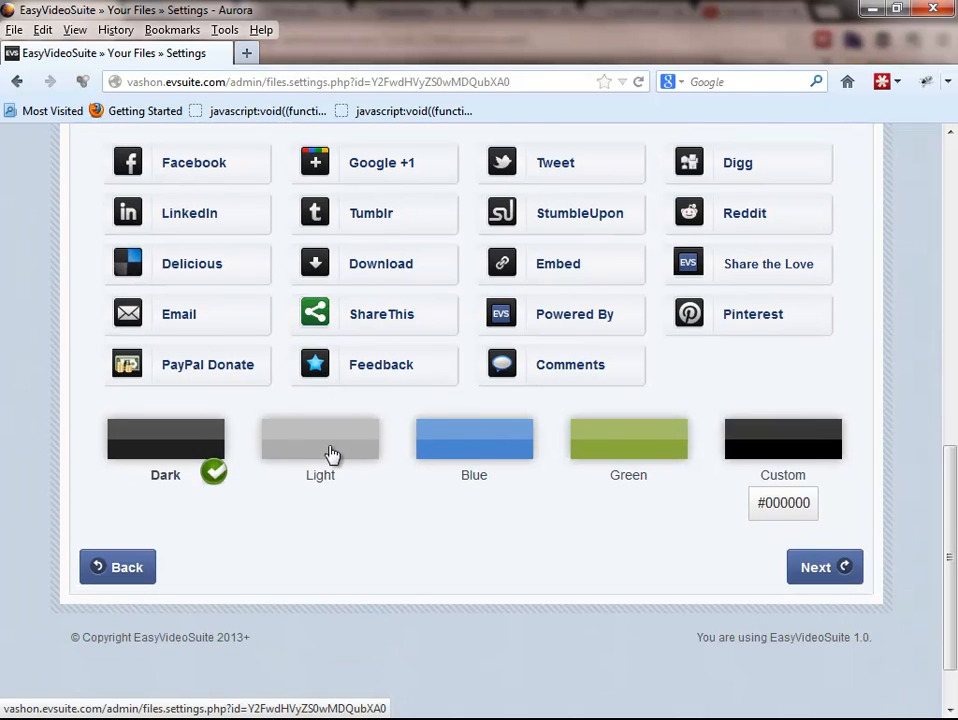
Preview the Light, Blue and Green bar colours, and apply the Custom style with #000000
left_click(332, 453)
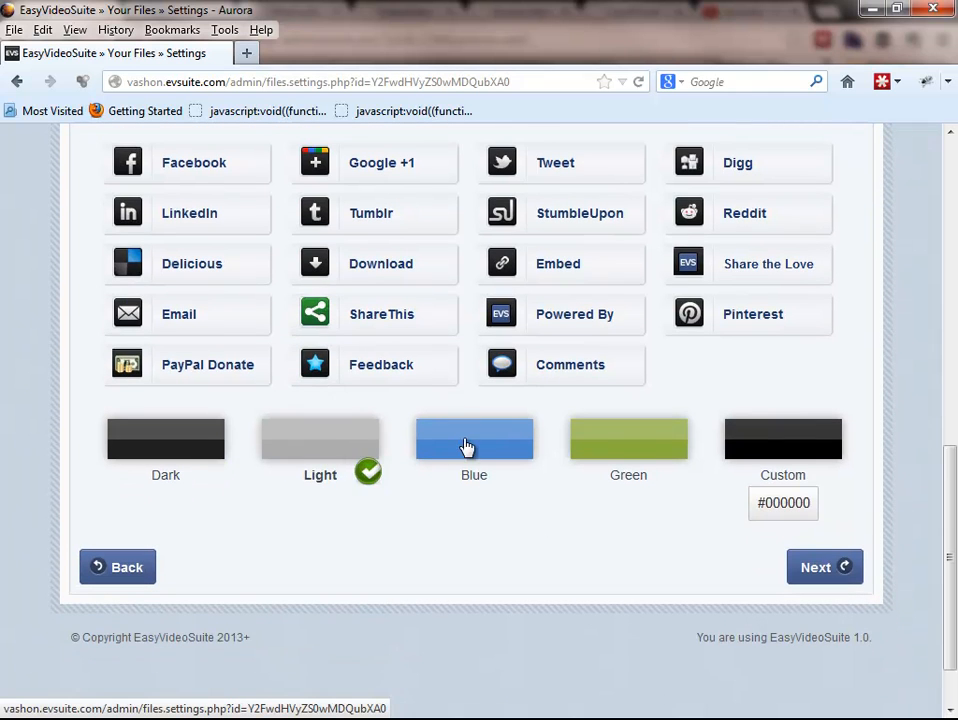
left_click(466, 447)
left_click(646, 445)
left_click(764, 434)
Add the Pinterest, Tweet and Download widgets to the player bar in that order
left_click_drag(718, 320, 430, 452)
scroll(340, 624, "up", 6)
scroll(340, 624, "down", 2)
left_click_drag(716, 641, 267, 229)
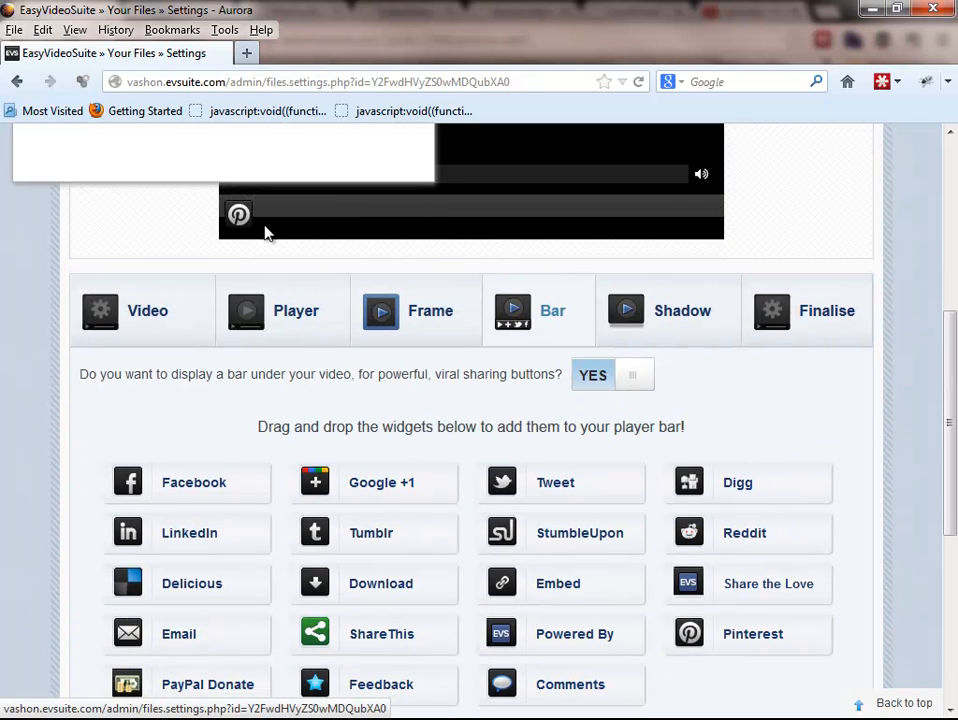
left_click_drag(548, 483, 310, 226)
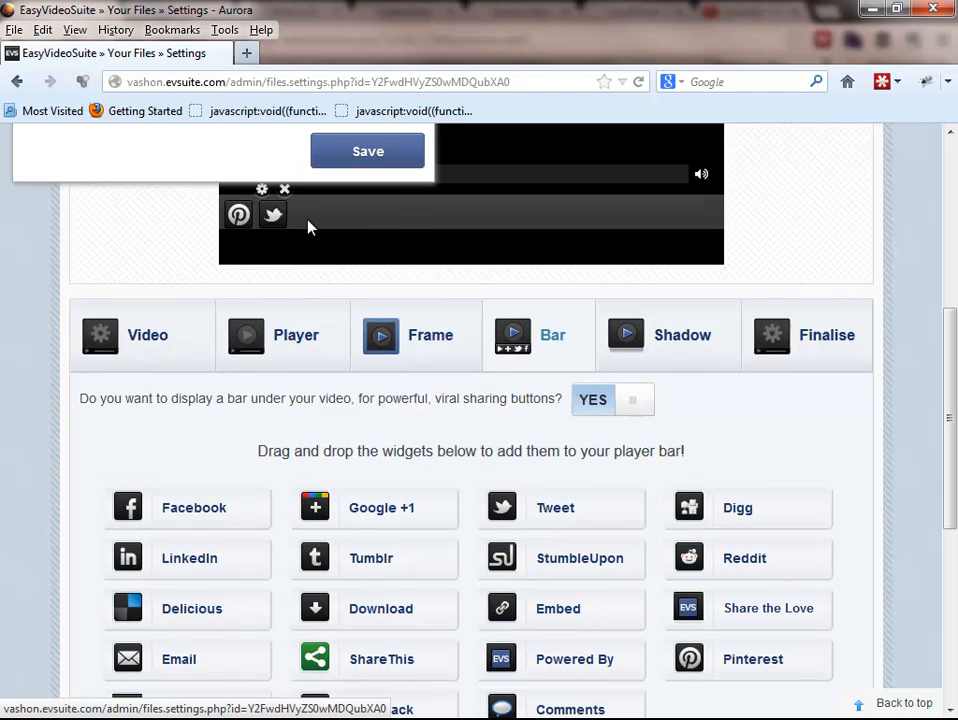
left_click_drag(374, 582, 375, 231)
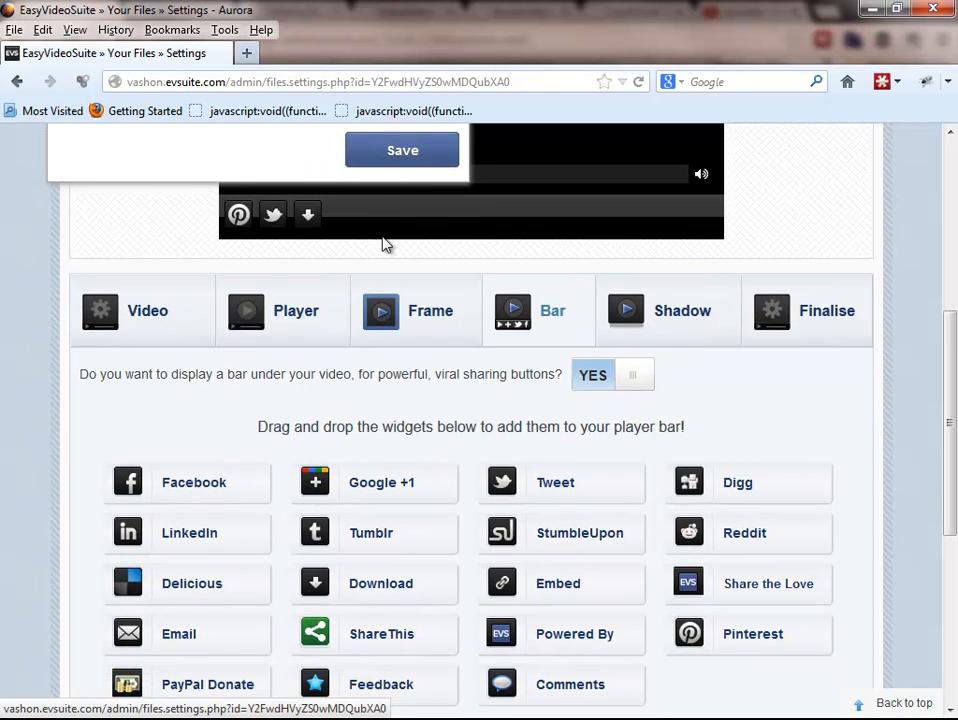
Save the Tweet widget's settings with the related account and default tweet left blank
scroll(285, 375, "up", 4)
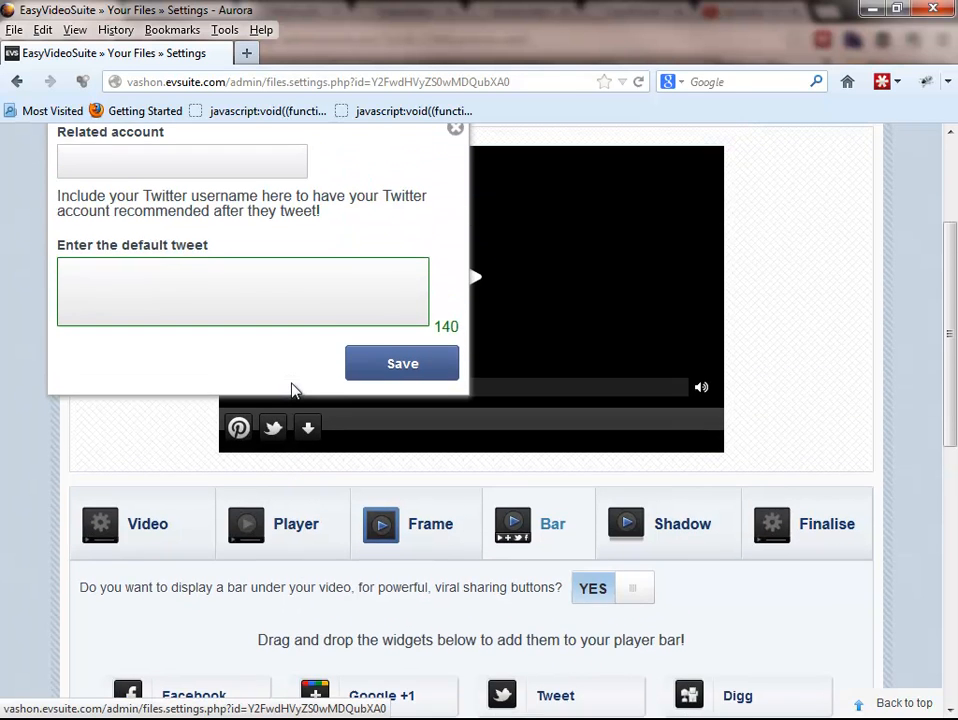
scroll(293, 389, "up", 2)
left_click(187, 269)
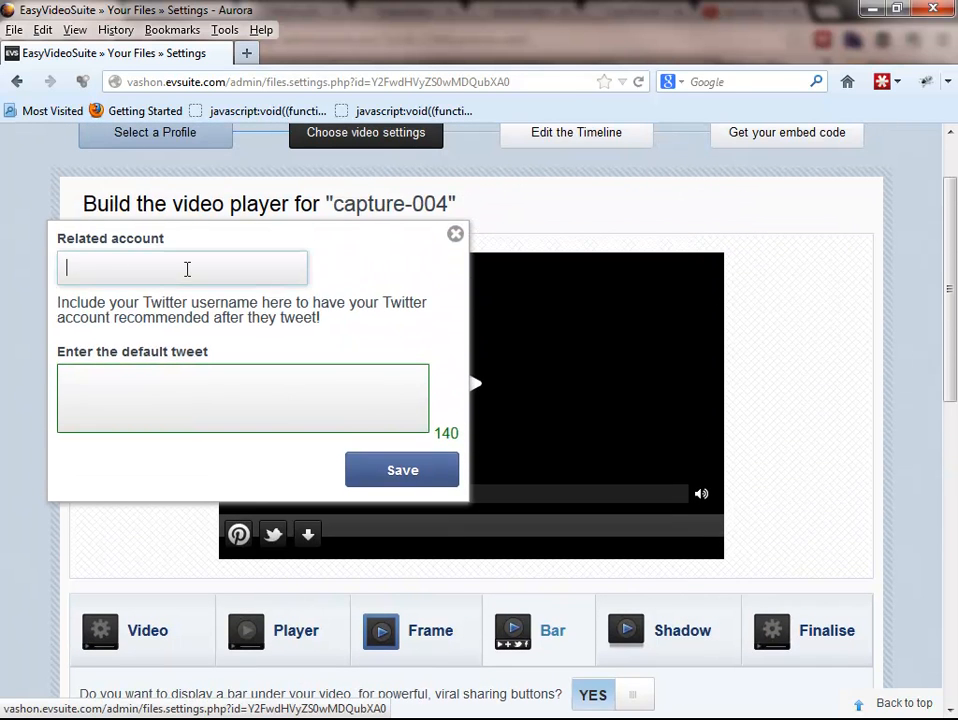
left_click(137, 377)
mouse_move(234, 536)
left_click(393, 486)
Examine the share URL and description settings of the Pinterest widget in the player bar and close them
mouse_move(235, 533)
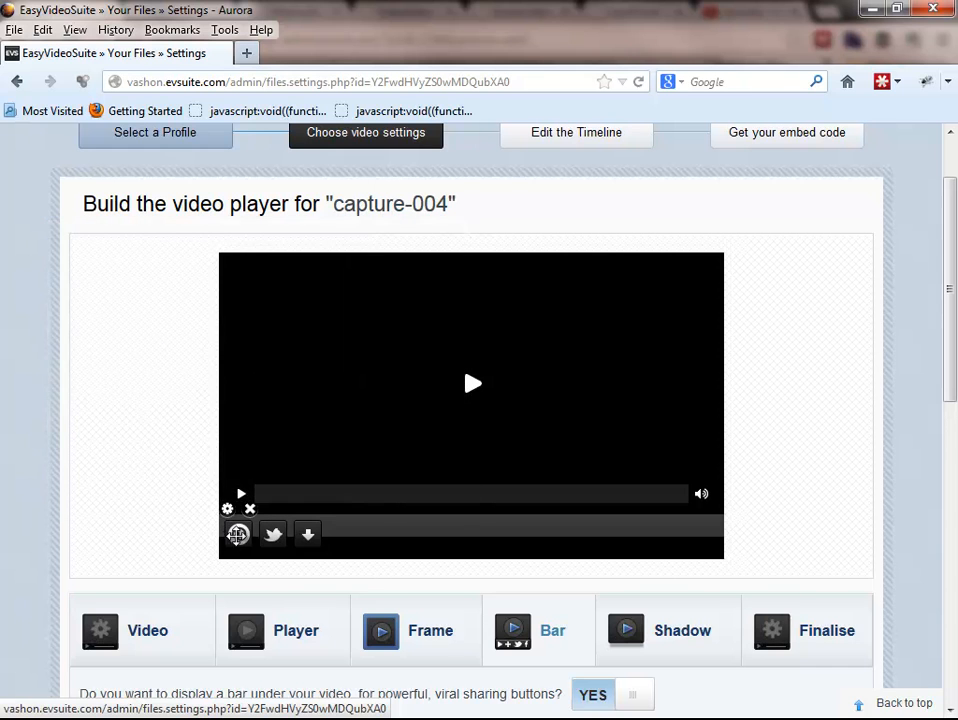
left_click_drag(229, 549, 226, 696)
scroll(165, 344, "down", 3)
left_click_drag(238, 321, 259, 312)
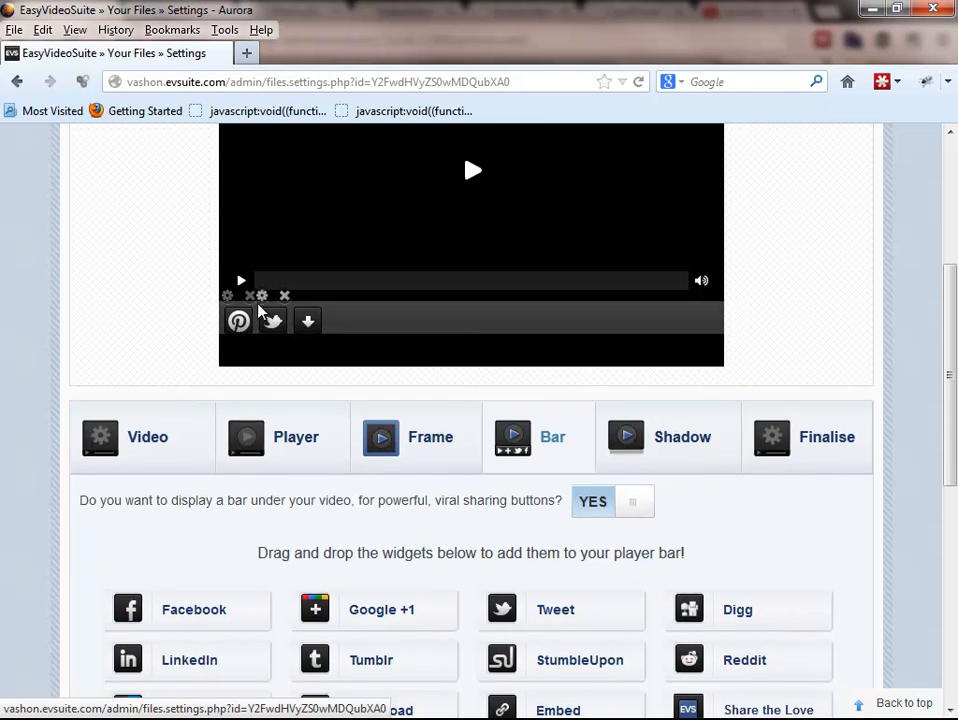
left_click(227, 297)
scroll(113, 278, "up", 4)
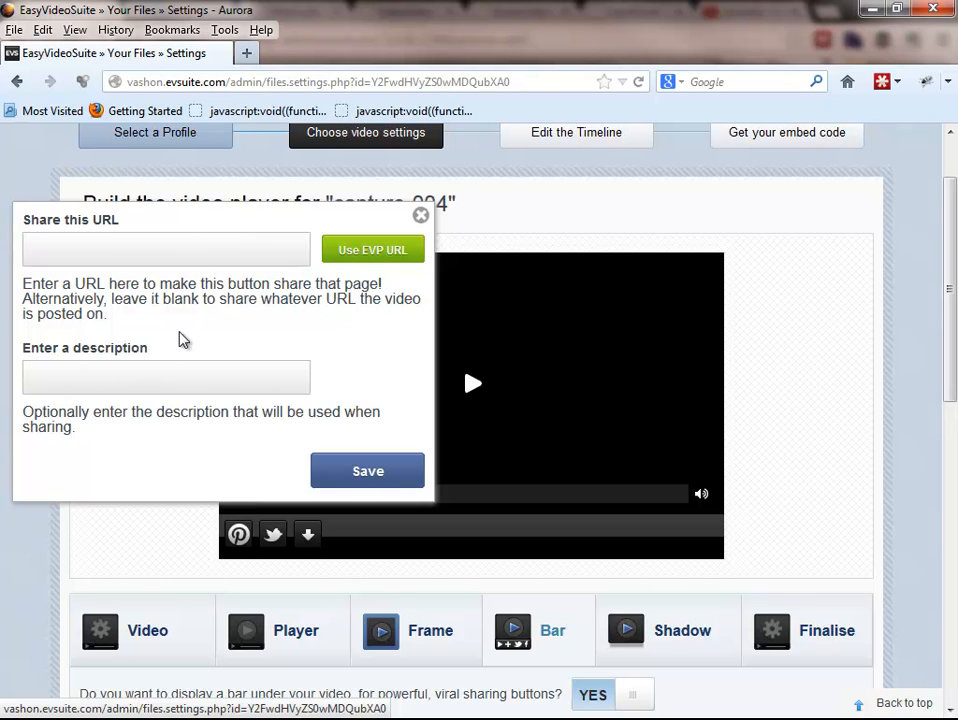
left_click(421, 215)
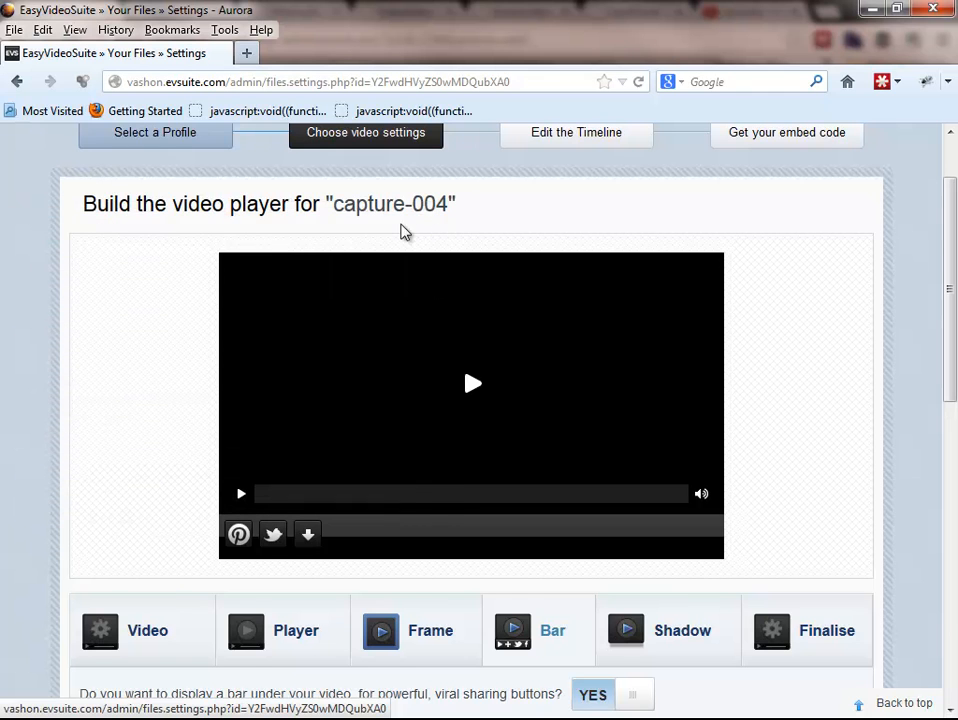
Browse the available shadow styles for the video player
scroll(404, 230, "down", 4)
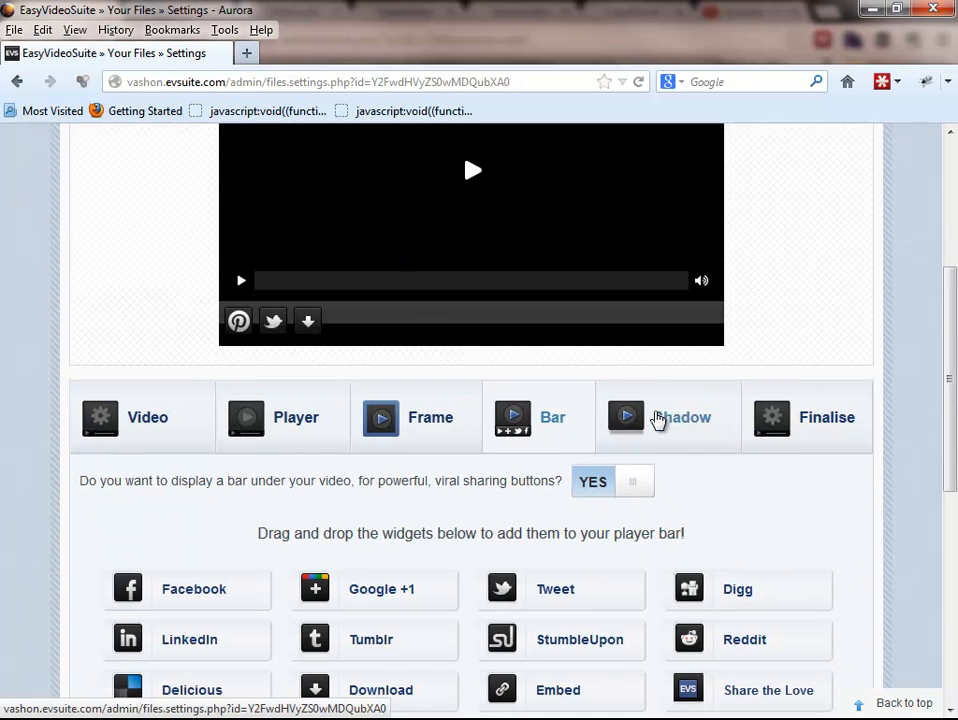
left_click(658, 419)
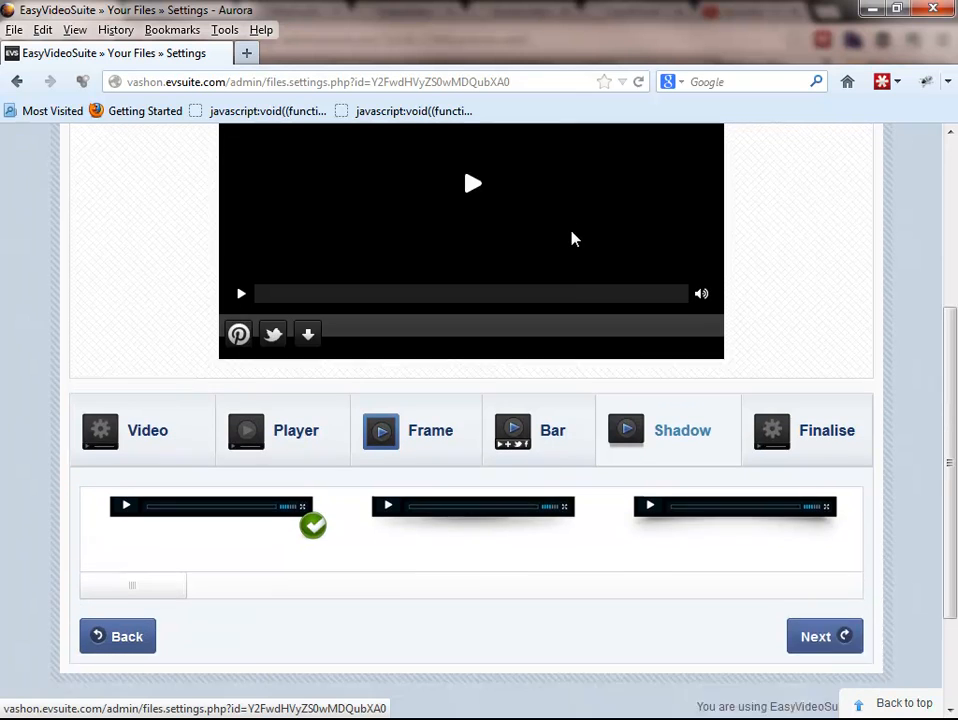
scroll(574, 238, "down", 2)
left_click_drag(160, 470, 778, 438)
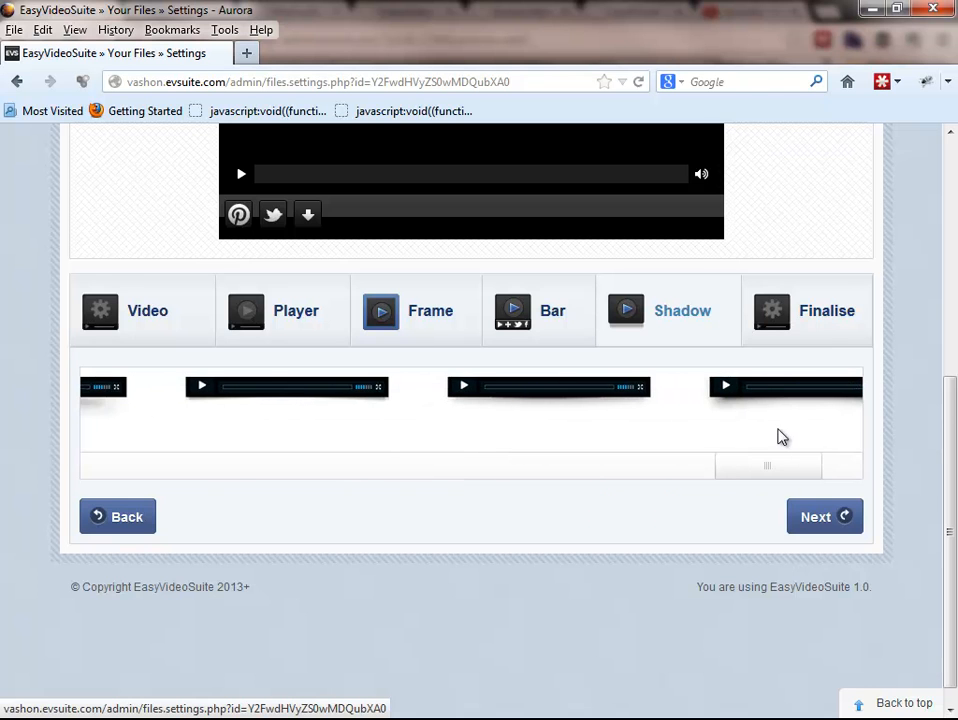
Finalise the player by choosing to add interactive Events, and review the Events and Chapters options on the video timeline
left_click(834, 314)
scroll(587, 360, "up", 2)
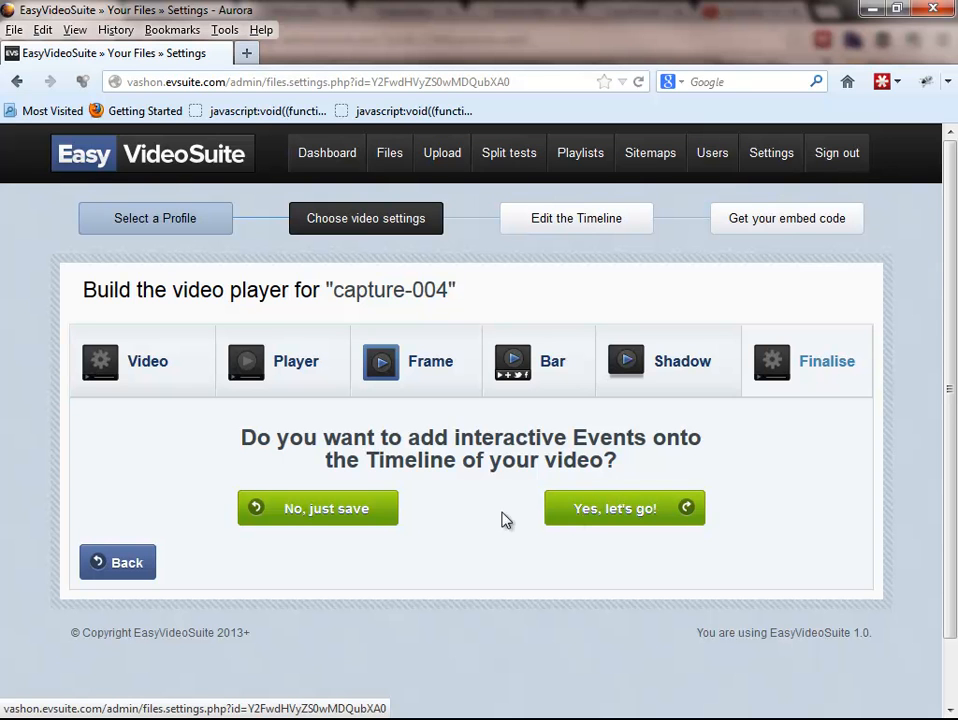
left_click(581, 520)
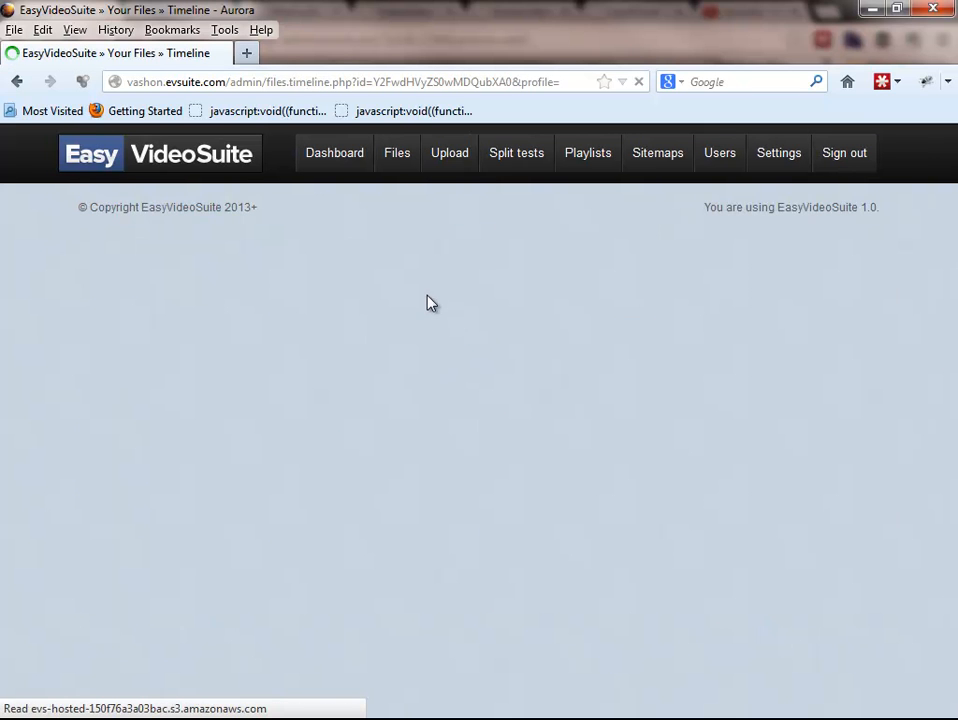
scroll(431, 303, "down", 1)
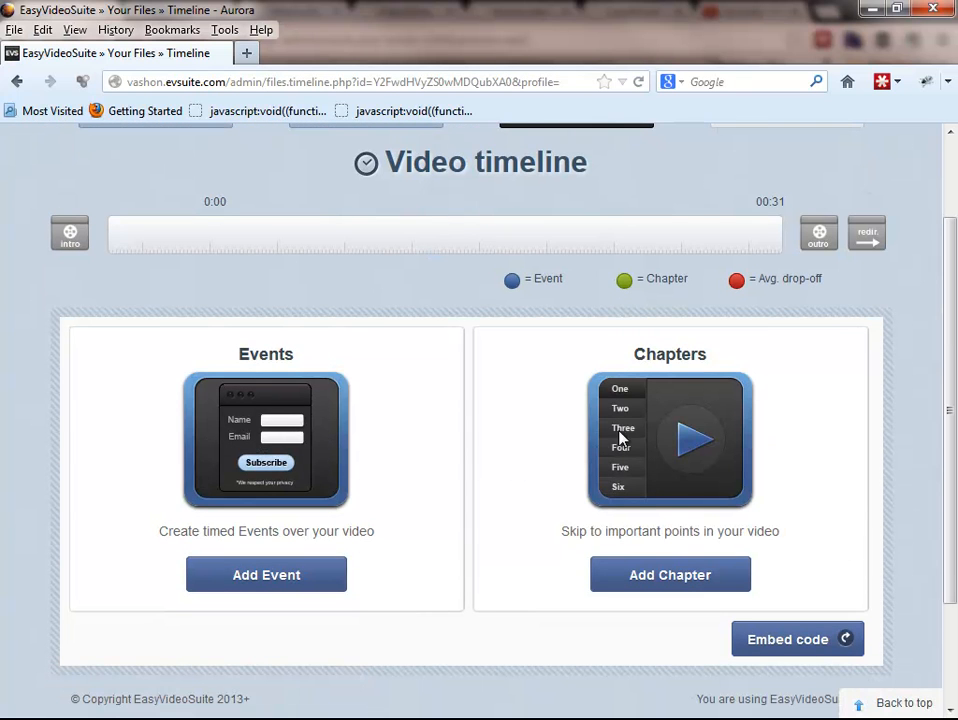
scroll(634, 416, "down", 1)
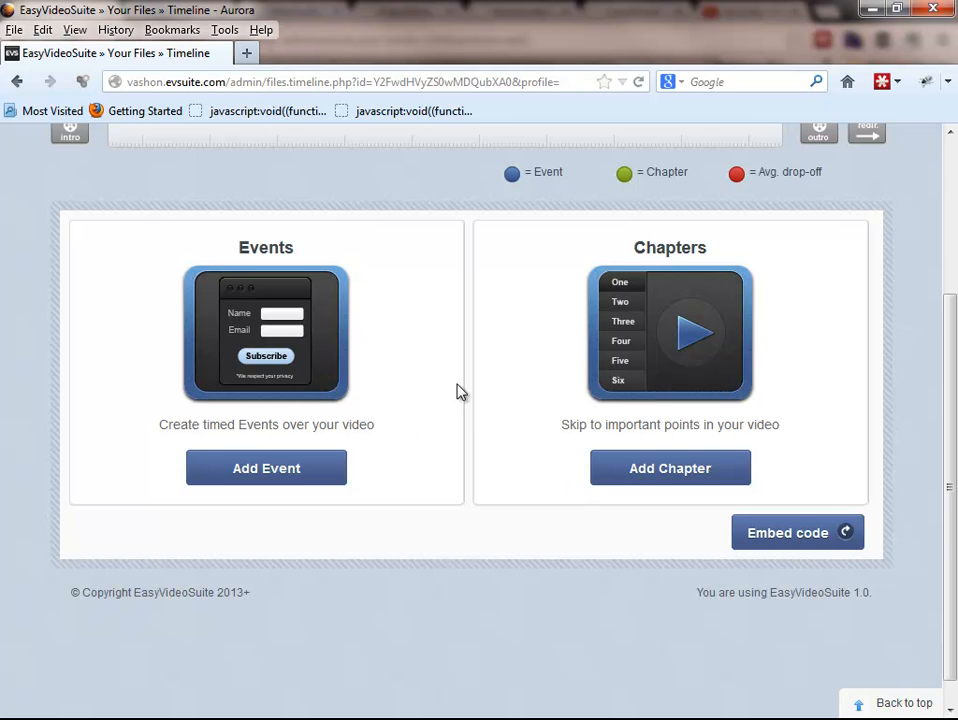
scroll(457, 390, "up", 1)
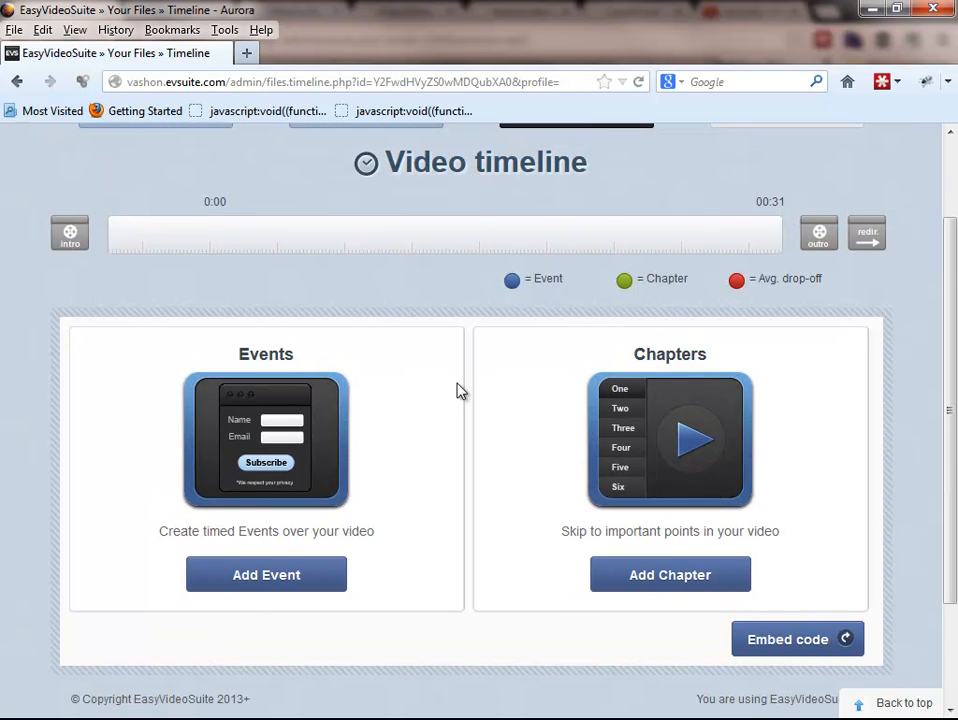
Add a timeline Event that appears on my web page, and continue to its style settings
left_click(258, 577)
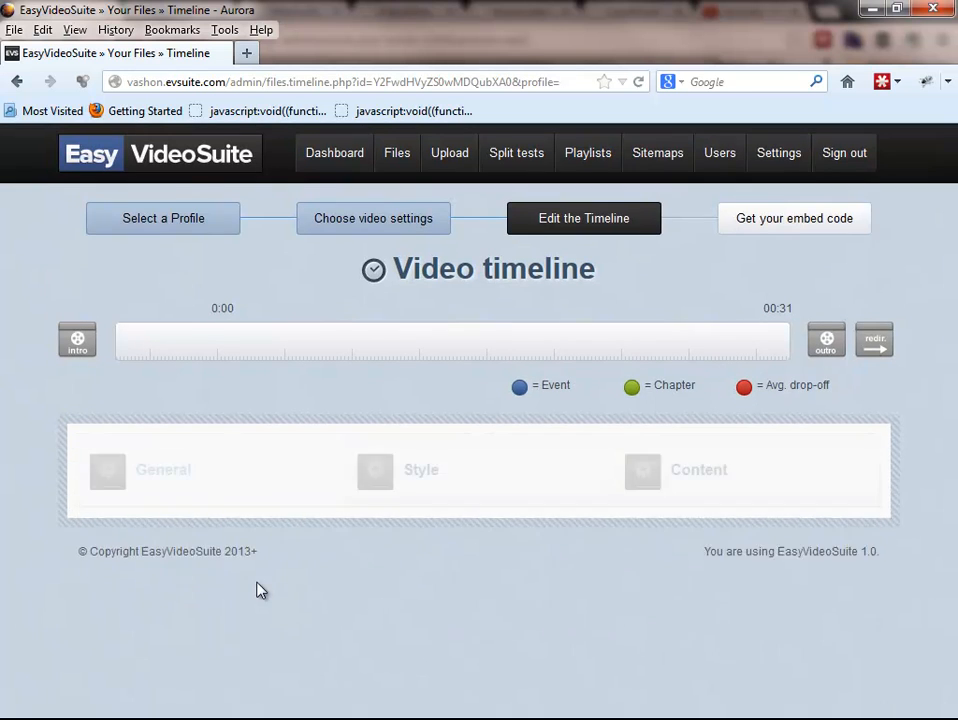
scroll(310, 400, "down", 2)
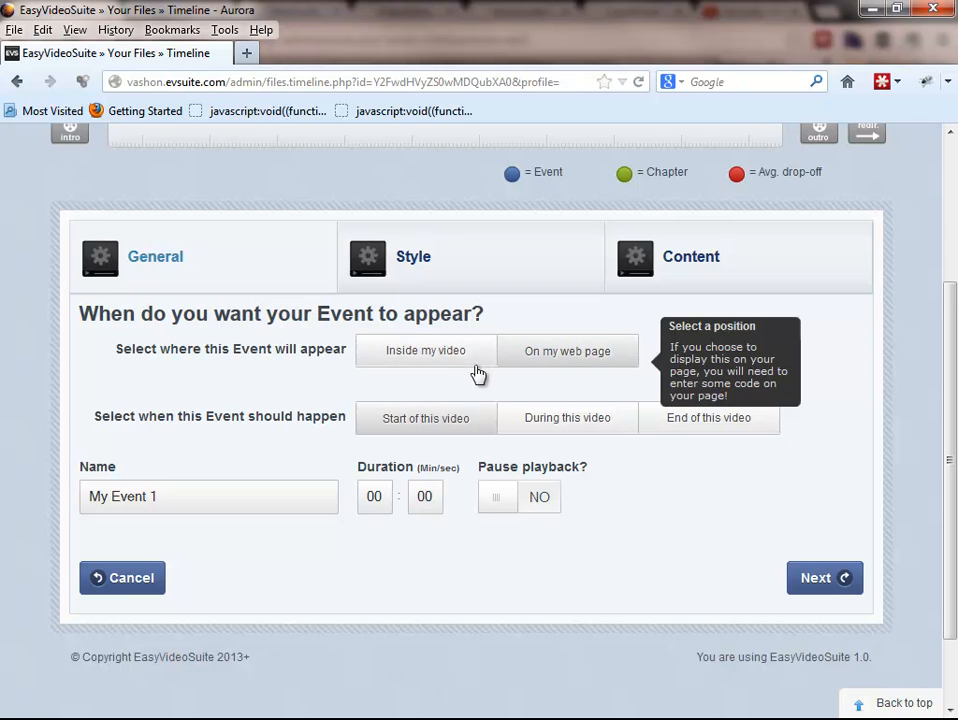
left_click(432, 370)
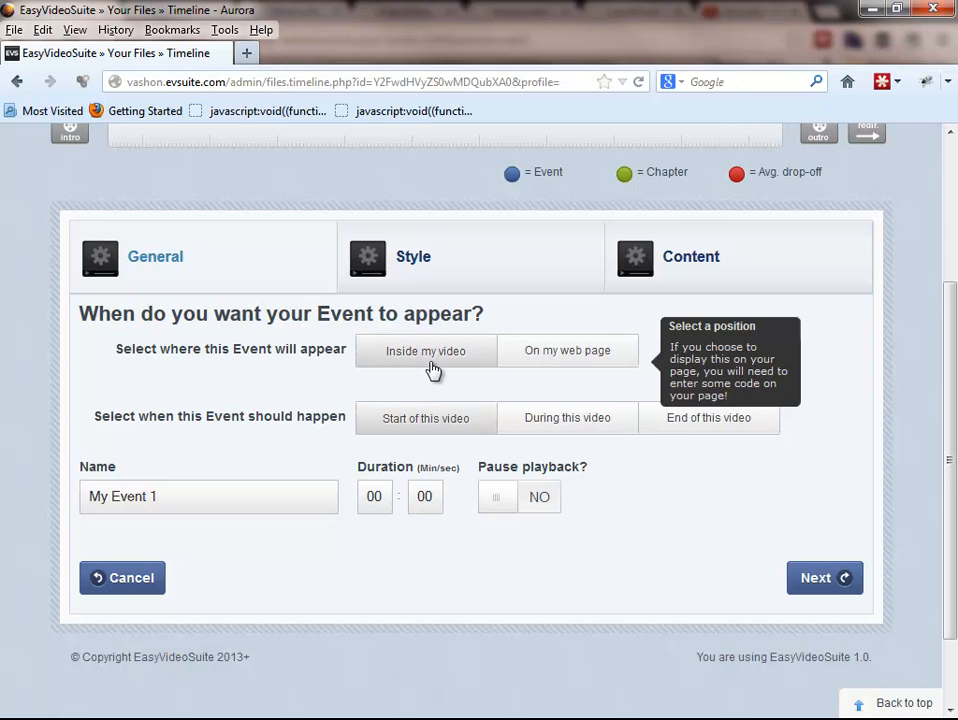
left_click(572, 362)
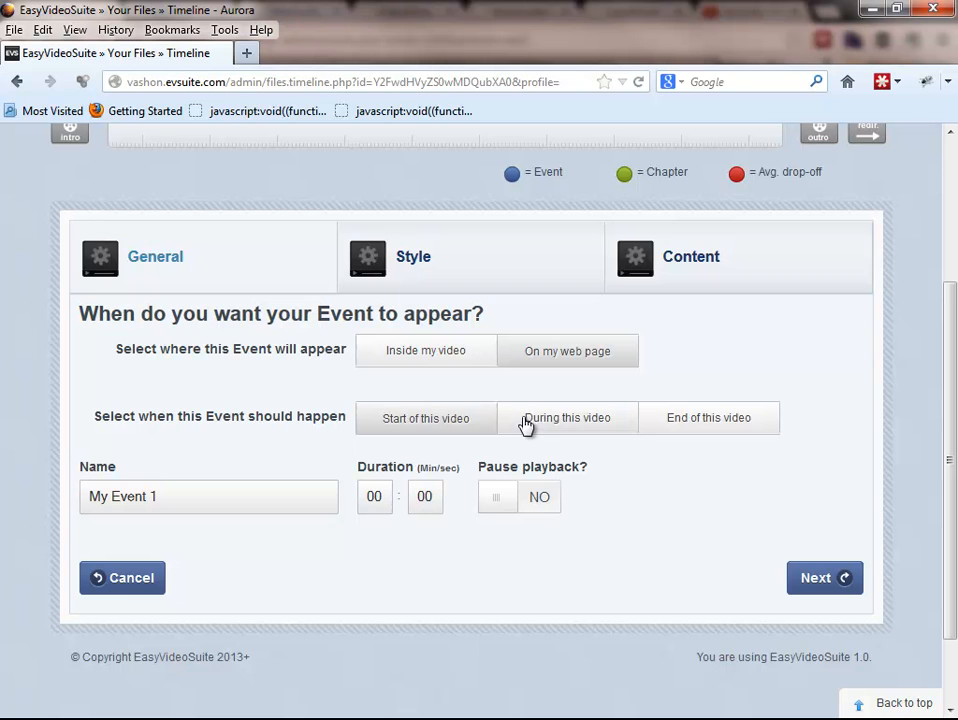
left_click(550, 497)
left_click(376, 506)
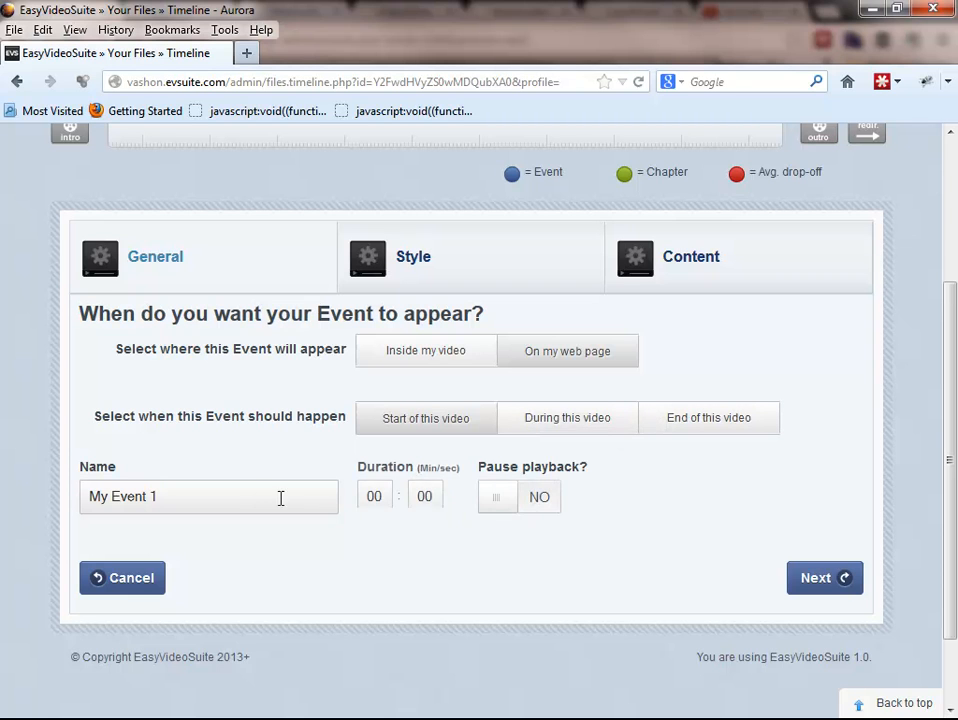
left_click(260, 498)
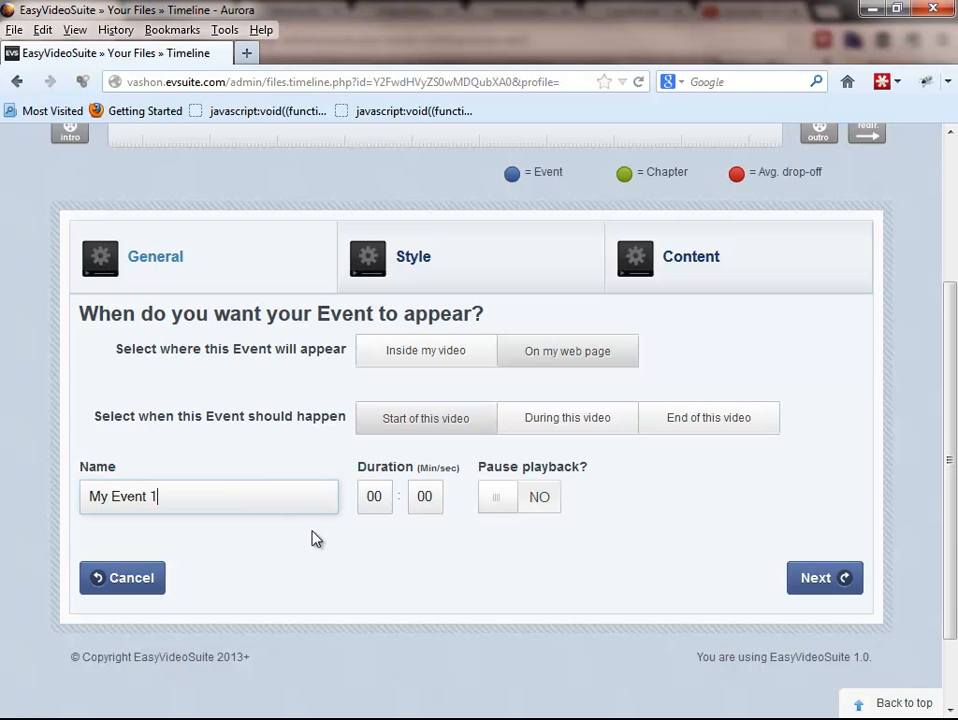
left_click(812, 572)
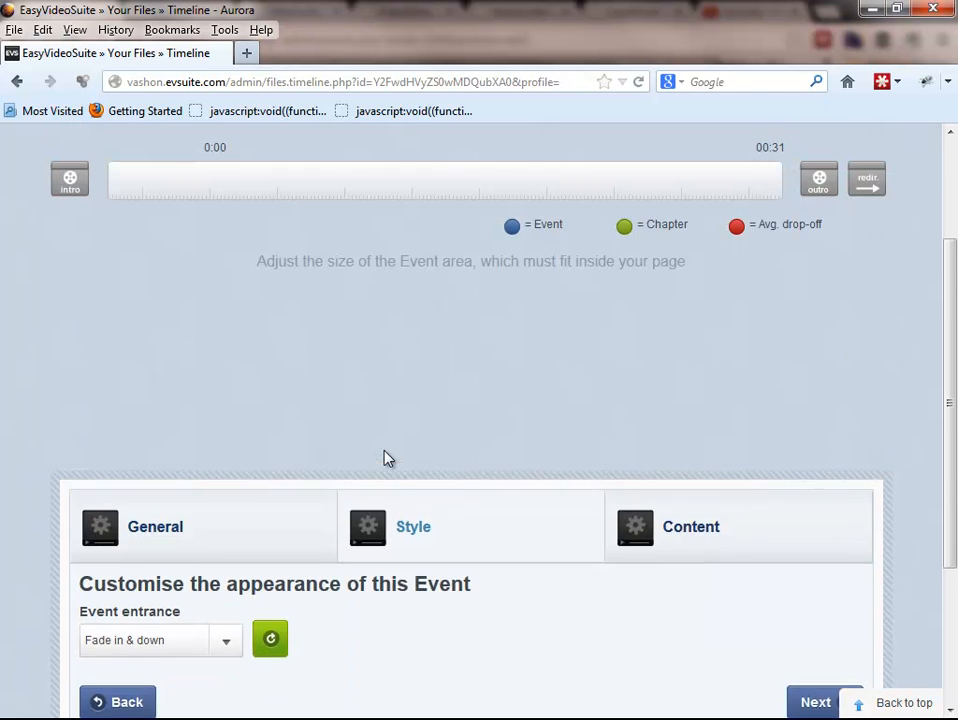
Keep the Fade in & down entrance for the Event and continue to its content widgets
scroll(316, 318, "down", 4)
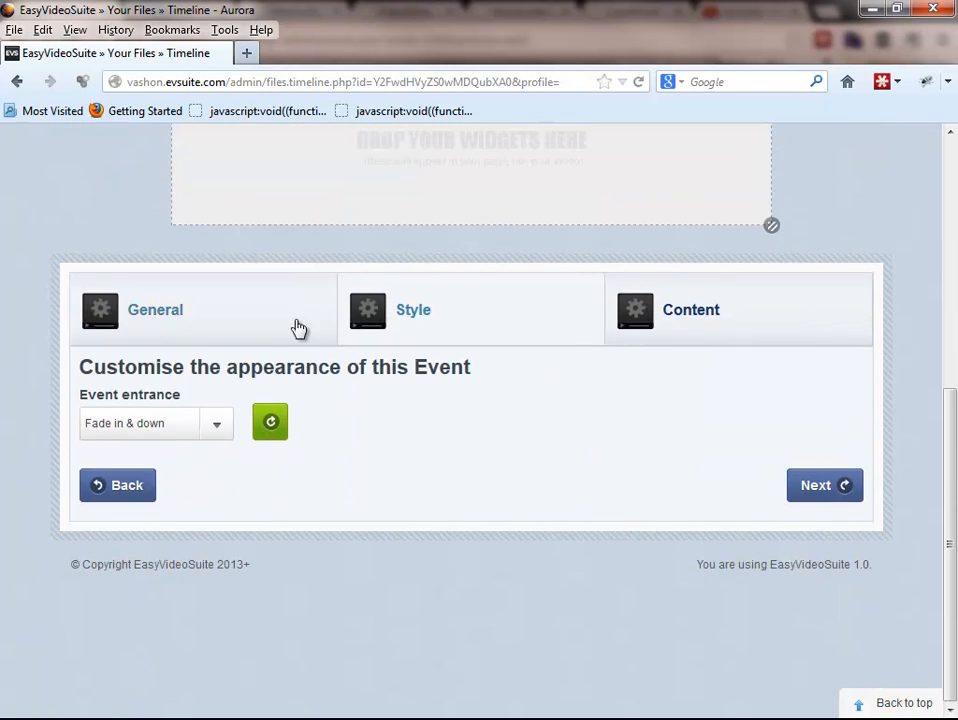
left_click(222, 430)
left_click(222, 430)
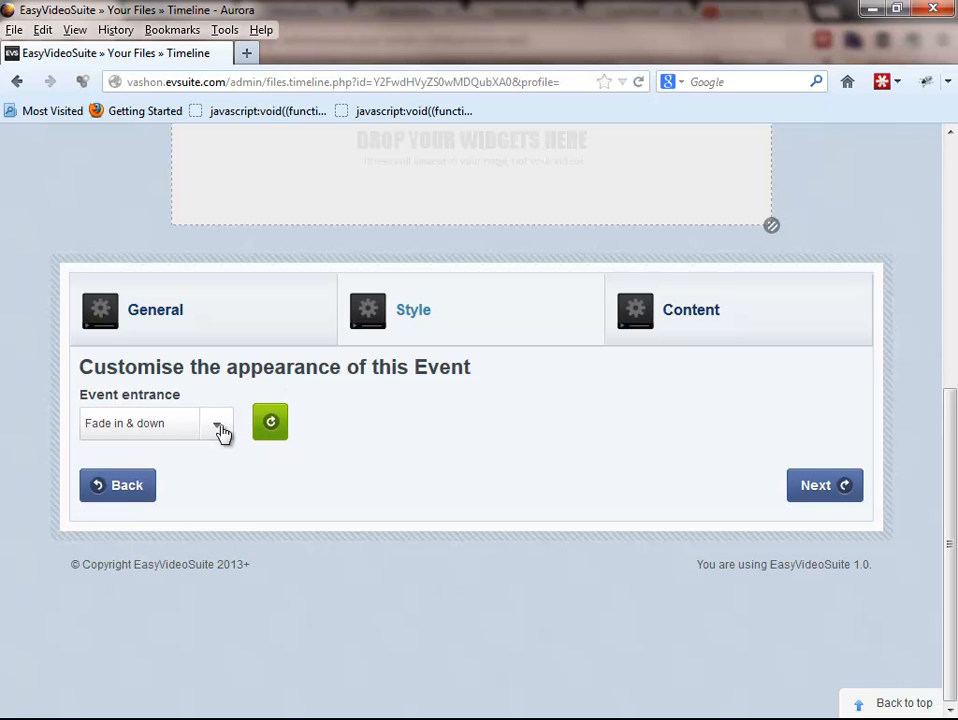
left_click(817, 497)
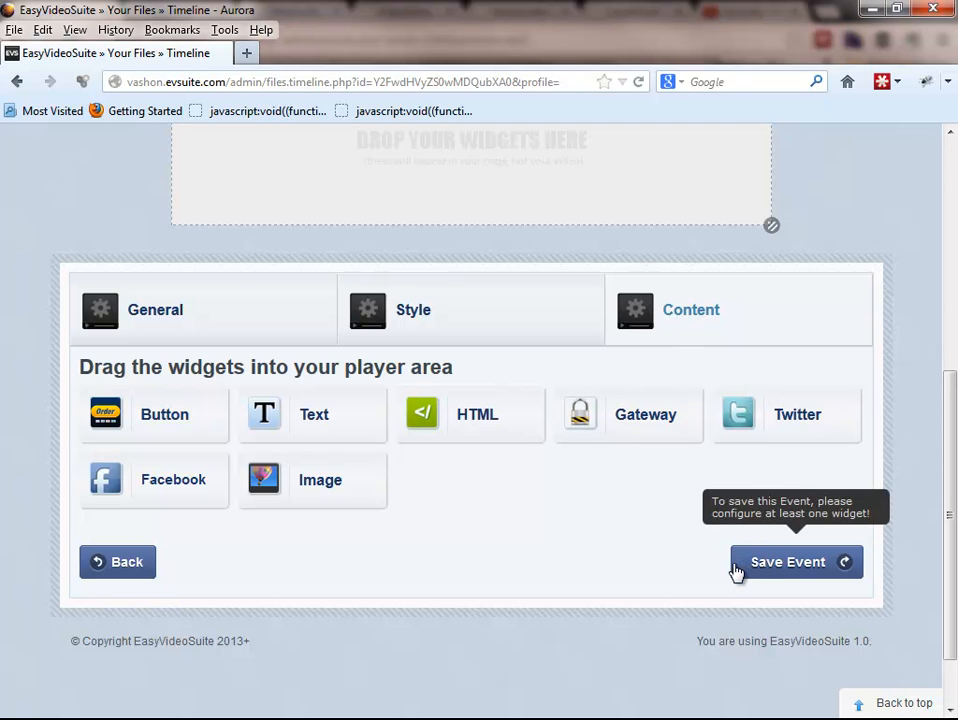
Place a Button widget in the Event area below the video timeline
scroll(481, 405, "up", 1)
scroll(481, 405, "up", 3)
scroll(481, 413, "down", 5)
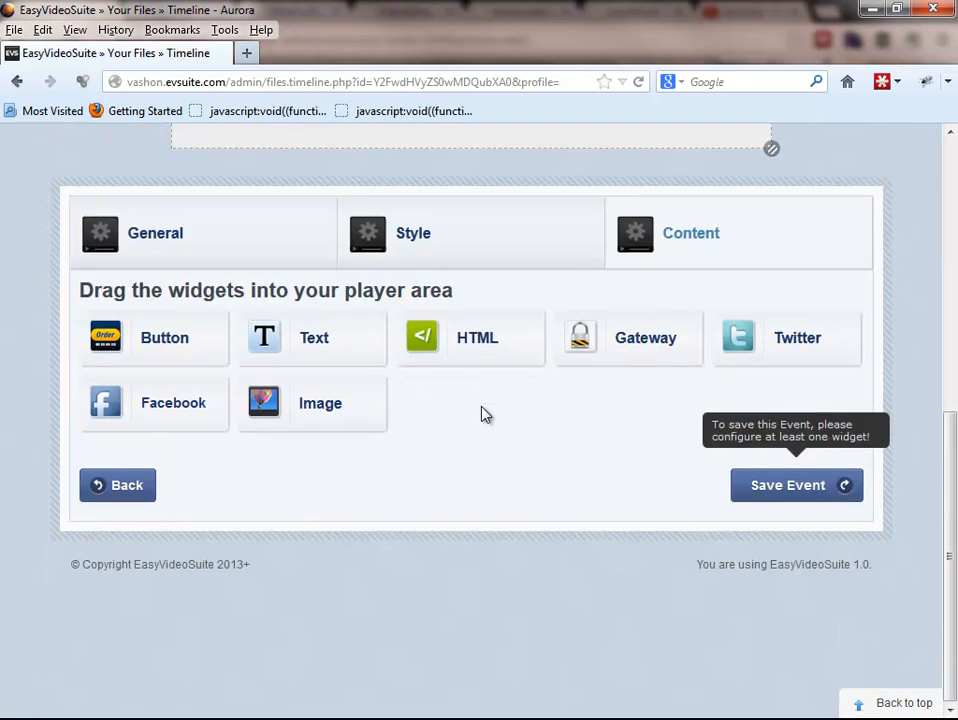
scroll(481, 413, "up", 8)
scroll(481, 413, "down", 5)
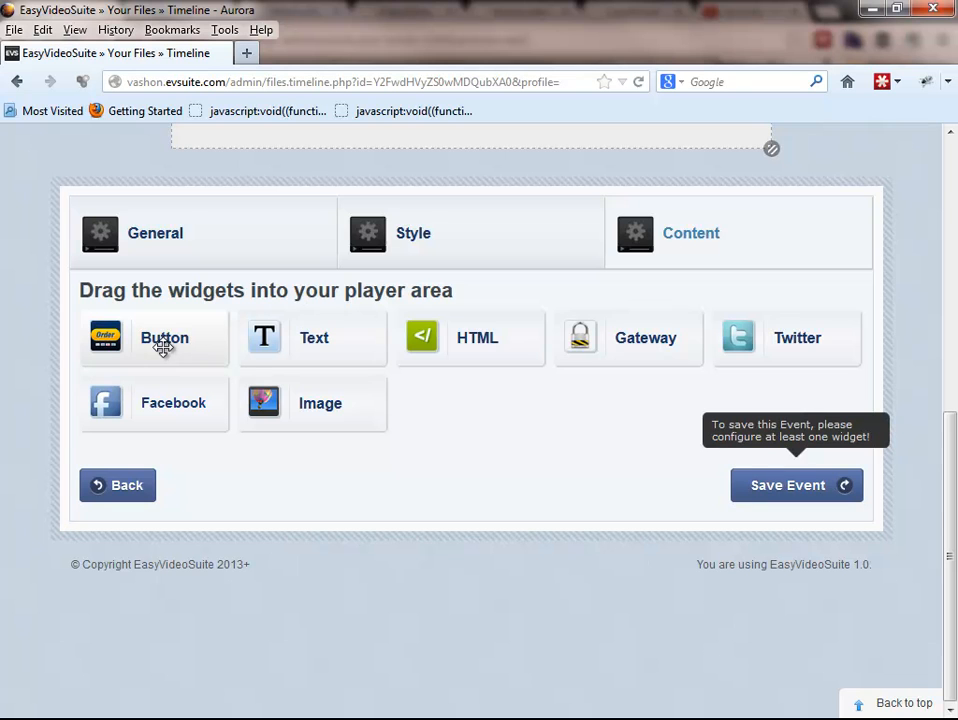
left_click_drag(162, 345, 357, 203)
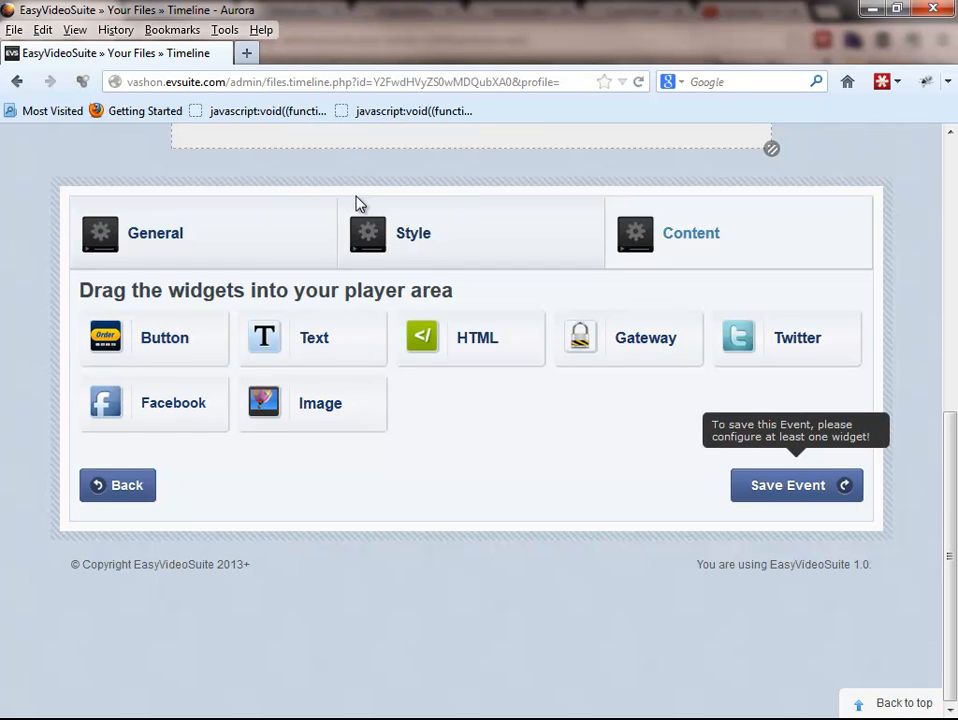
scroll(357, 203, "up", 3)
left_click_drag(150, 642, 420, 365)
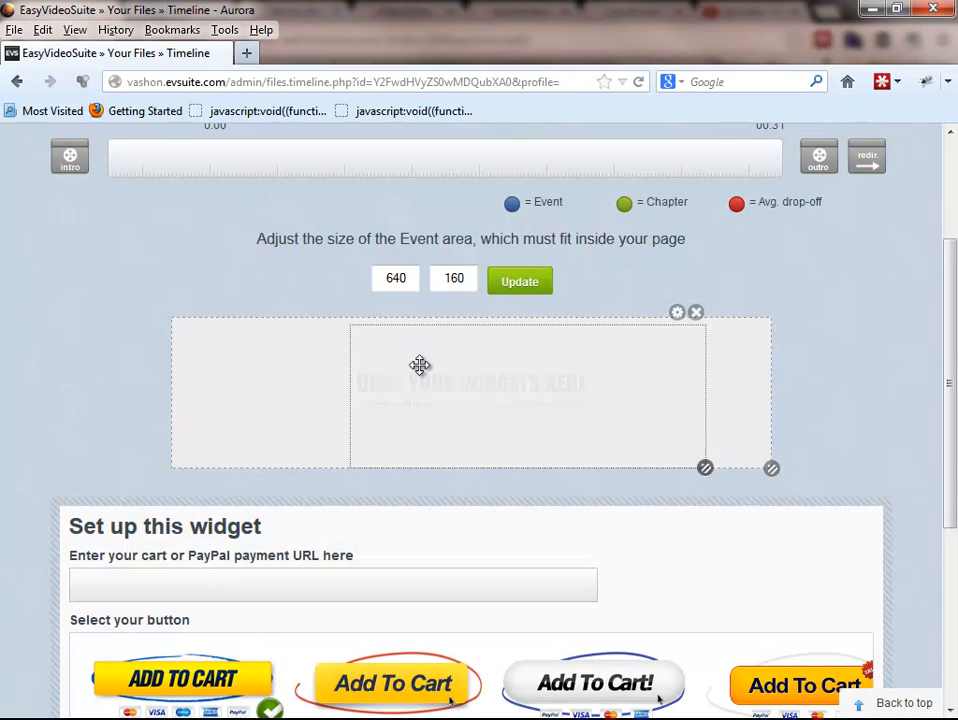
left_click(311, 583)
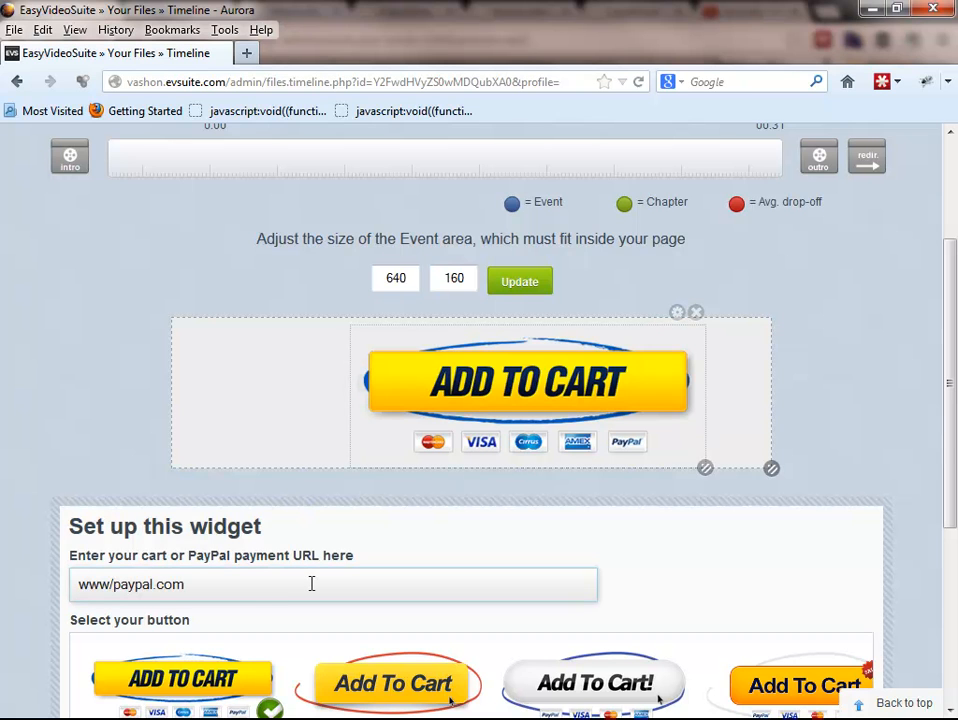
key("BackSpace")
type(".")
scroll(340, 210, "down", 3)
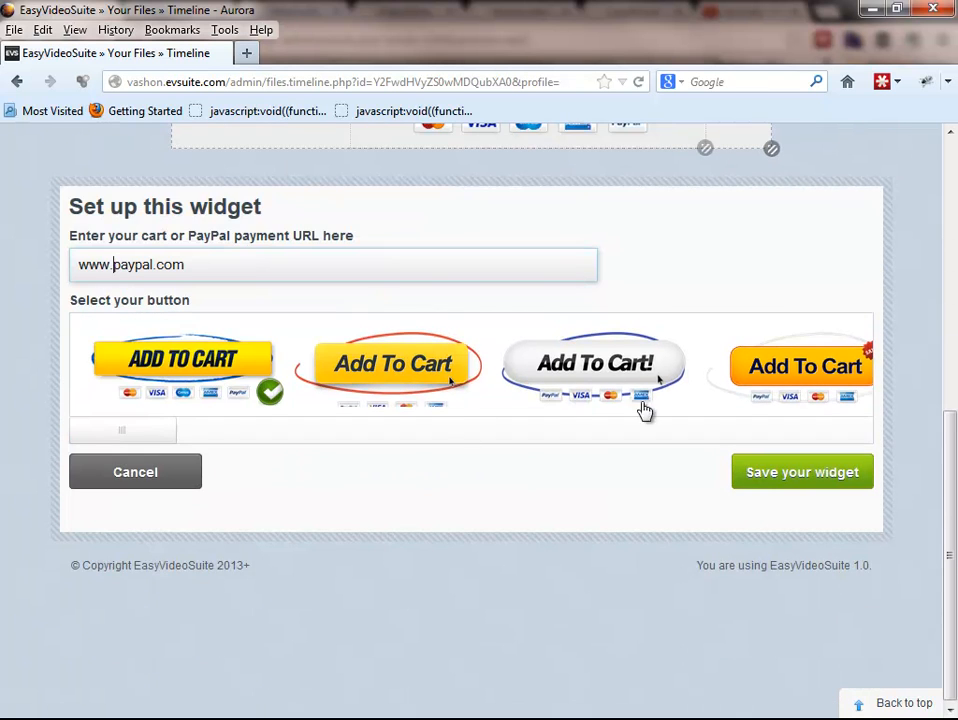
left_click_drag(150, 430, 864, 408)
left_click(830, 478)
Save the Event with its Add to Cart button and continue to the video's embed code
scroll(561, 348, "up", 5)
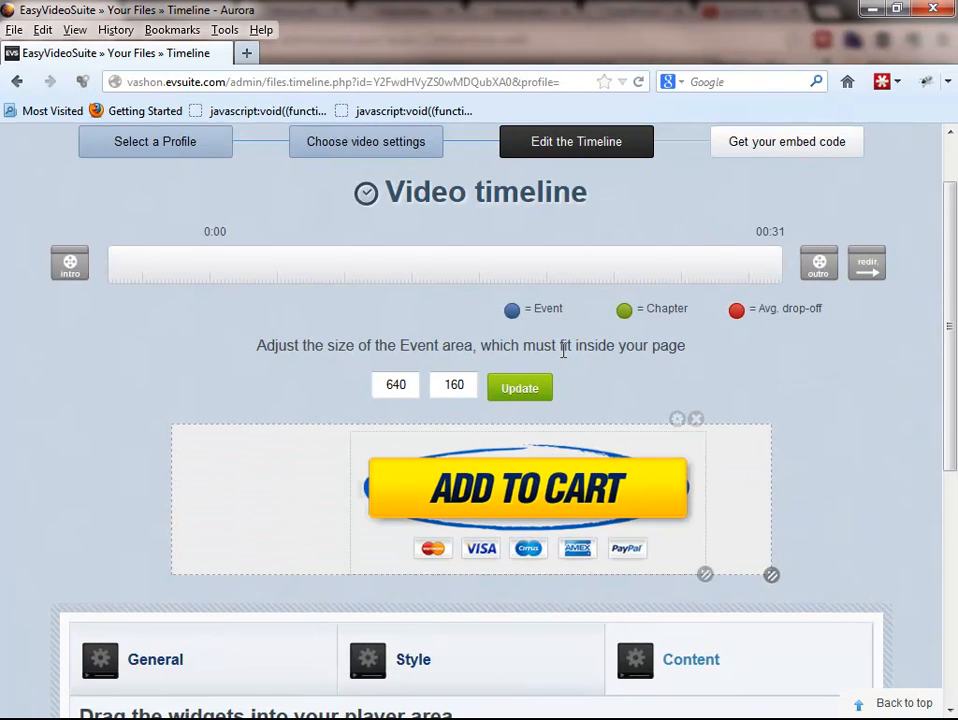
scroll(565, 340, "down", 3)
scroll(707, 397, "down", 3)
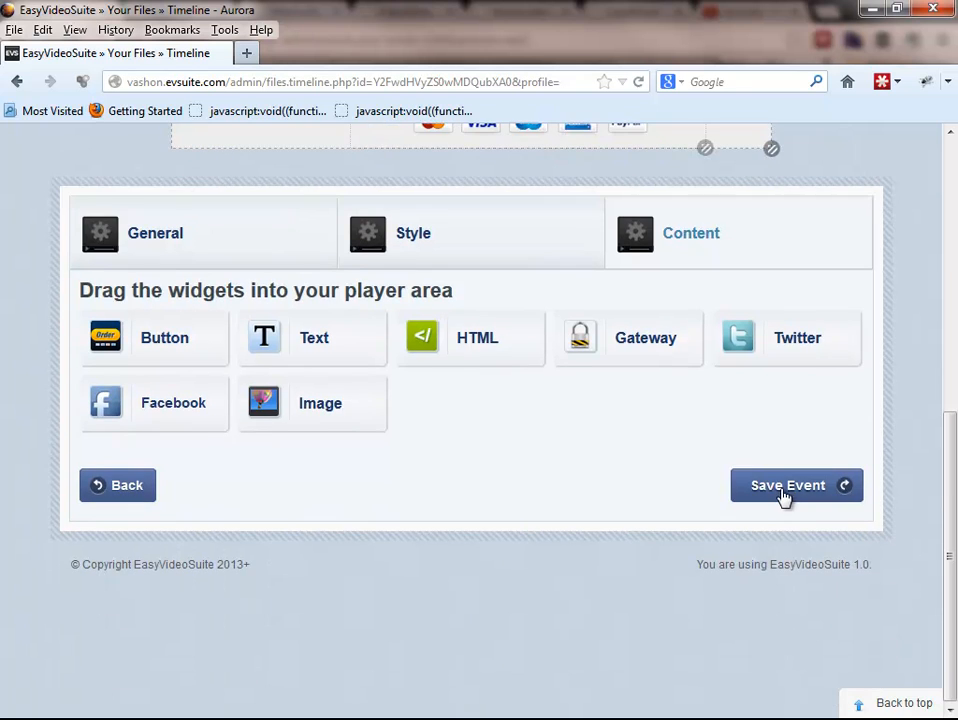
left_click(785, 486)
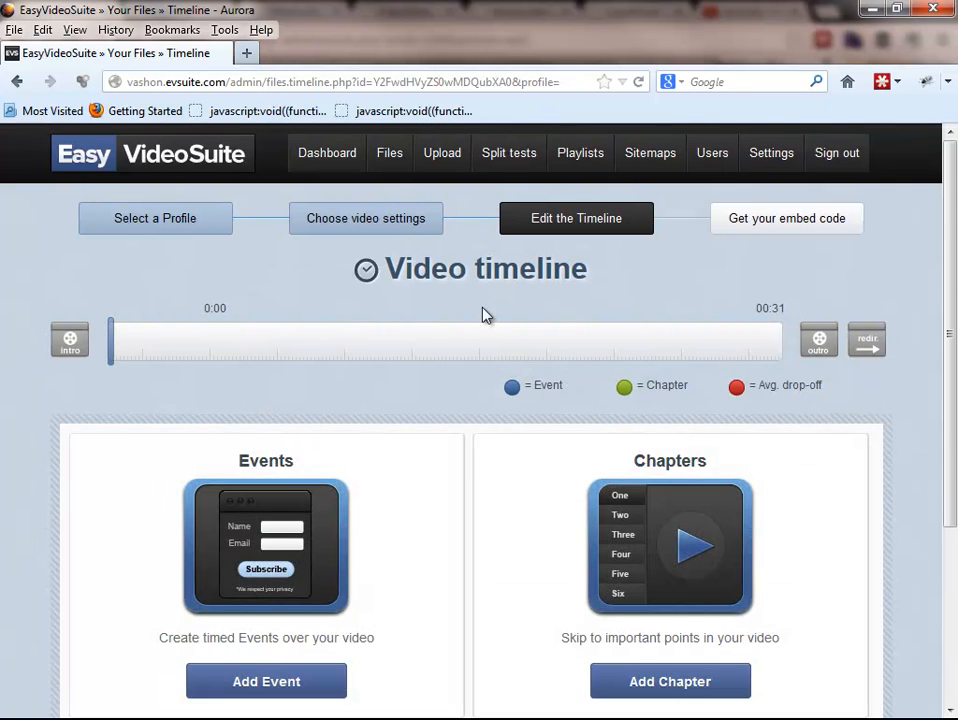
scroll(483, 314, "down", 2)
scroll(714, 336, "down", 2)
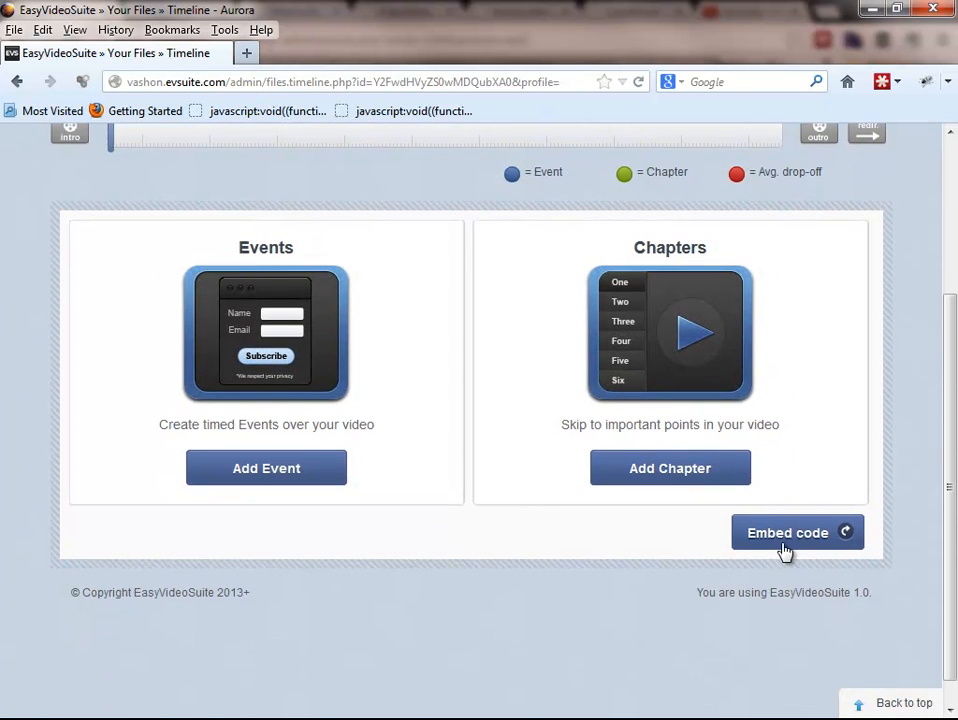
left_click(786, 533)
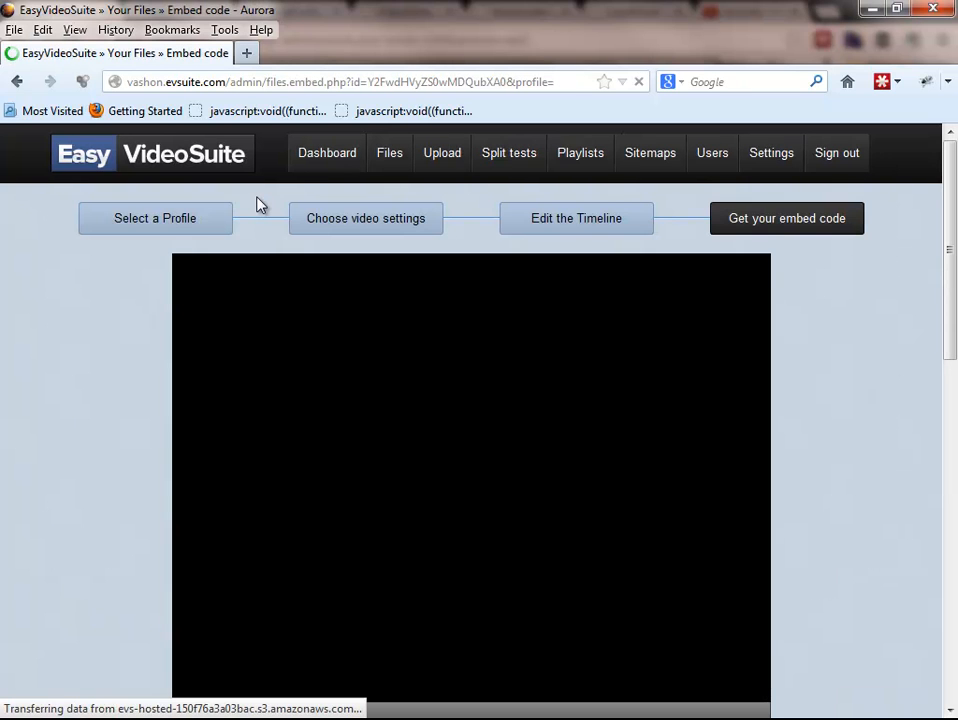
Show the advanced embed code options and select the video's share URL
scroll(257, 204, "down", 5)
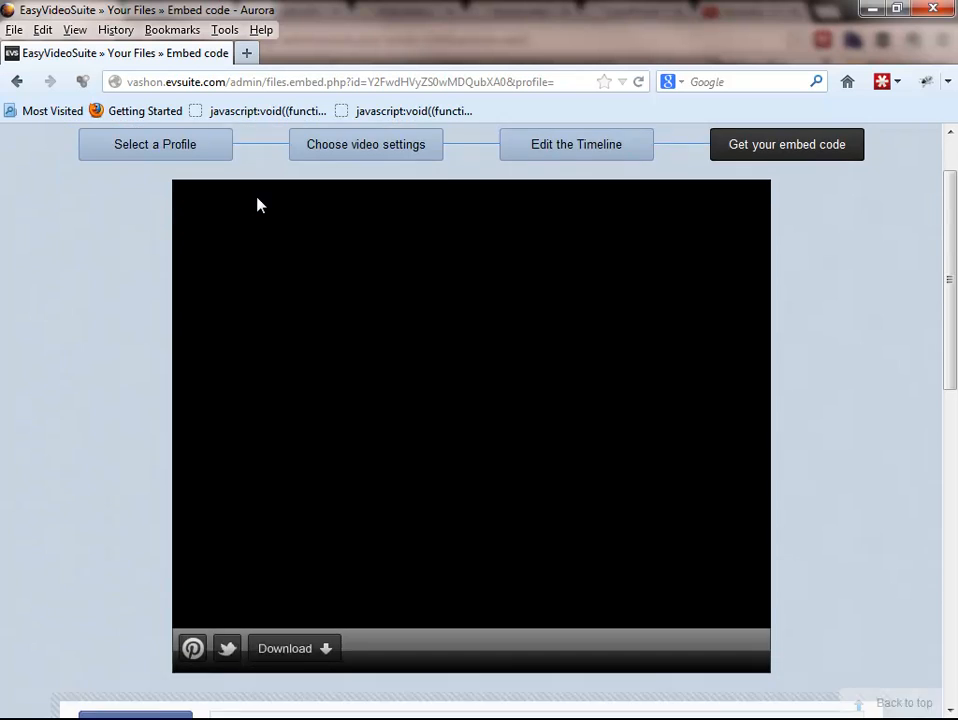
scroll(257, 204, "down", 5)
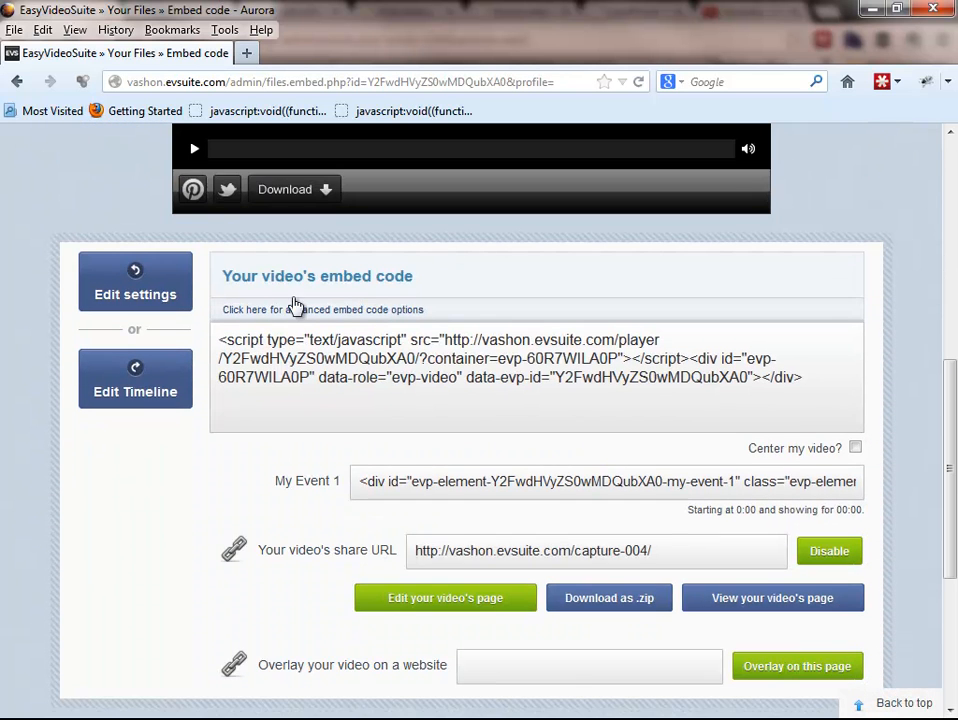
left_click(295, 312)
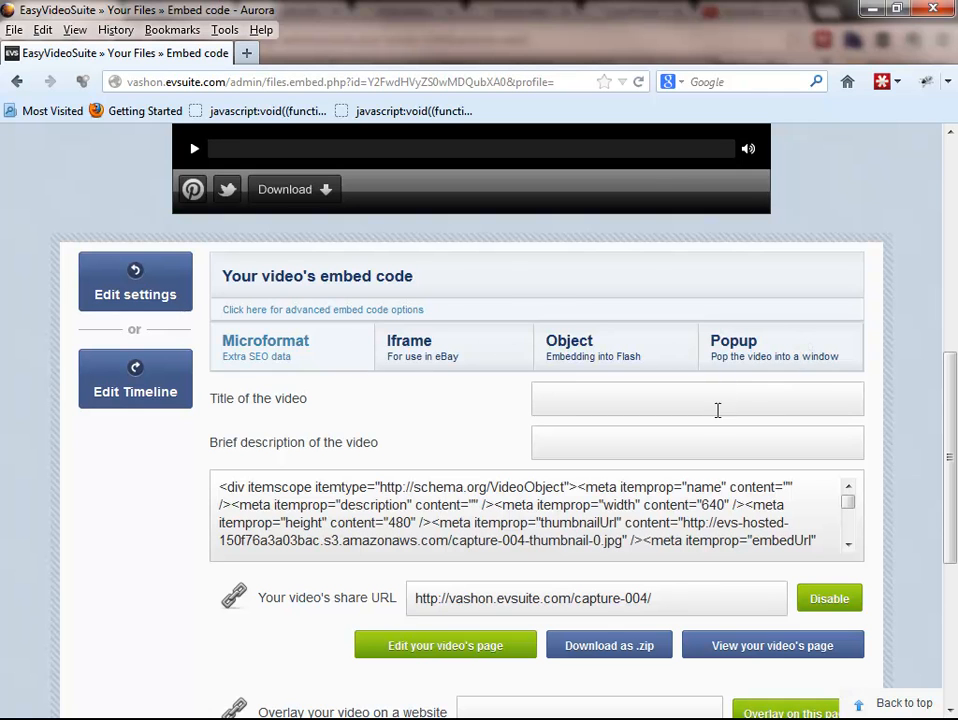
scroll(505, 350, "down", 2)
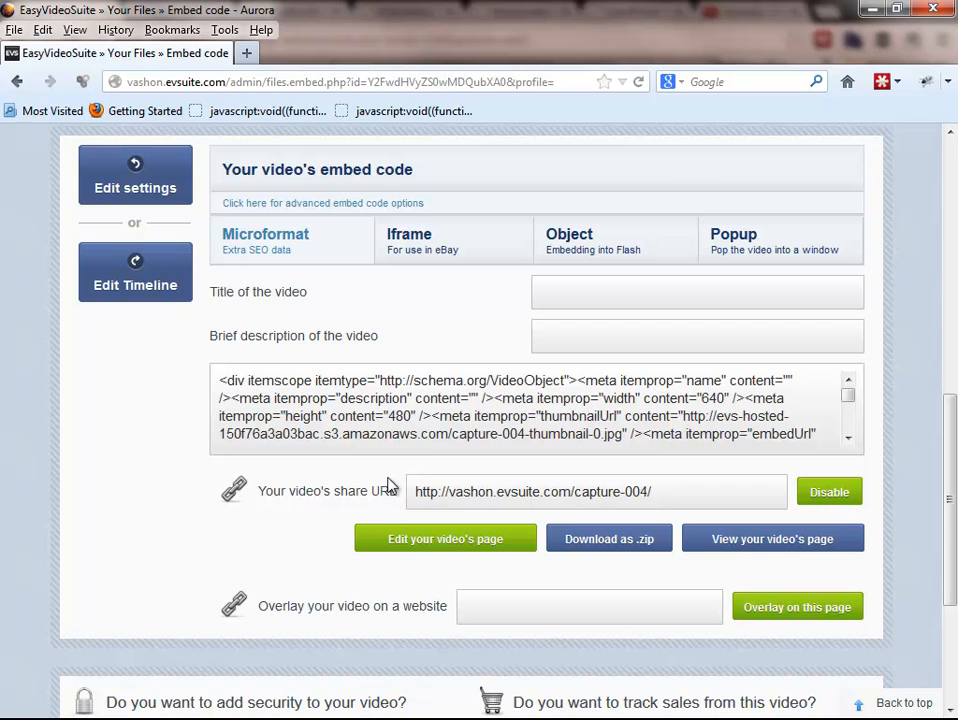
left_click(462, 499)
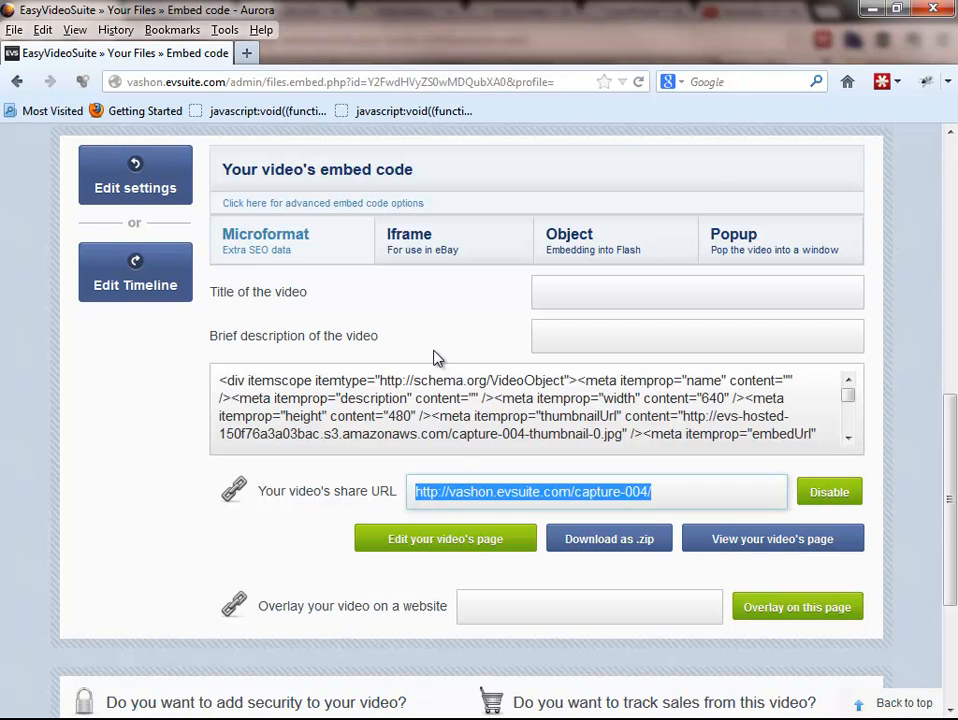
Review the website overlay, security and sales tracking options, and return to the player preview
scroll(437, 357, "down", 4)
left_click(562, 405)
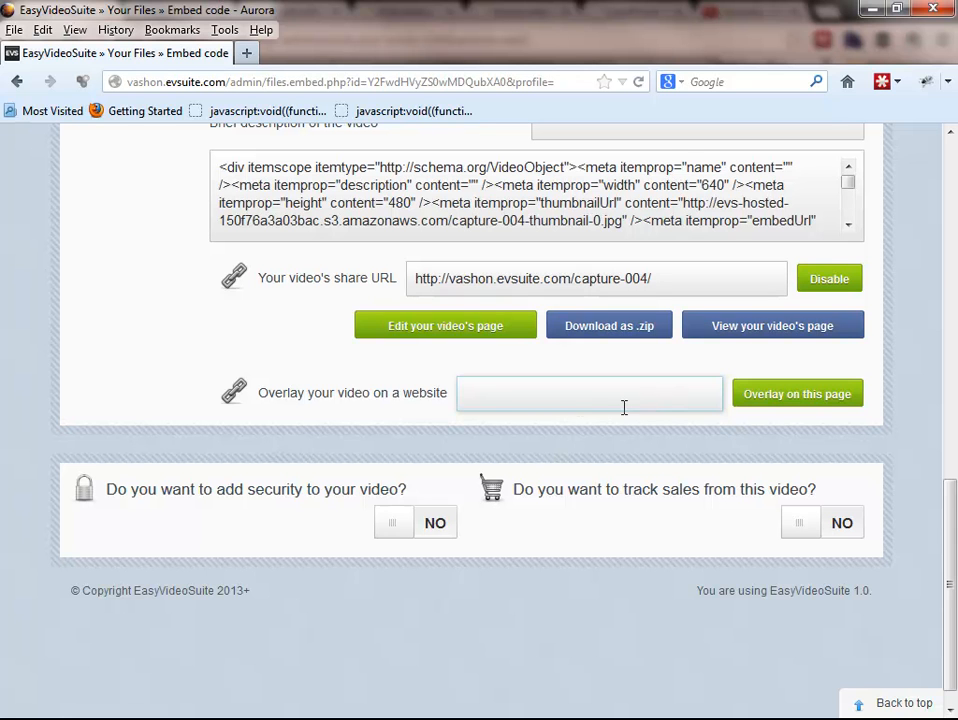
scroll(130, 313, "up", 15)
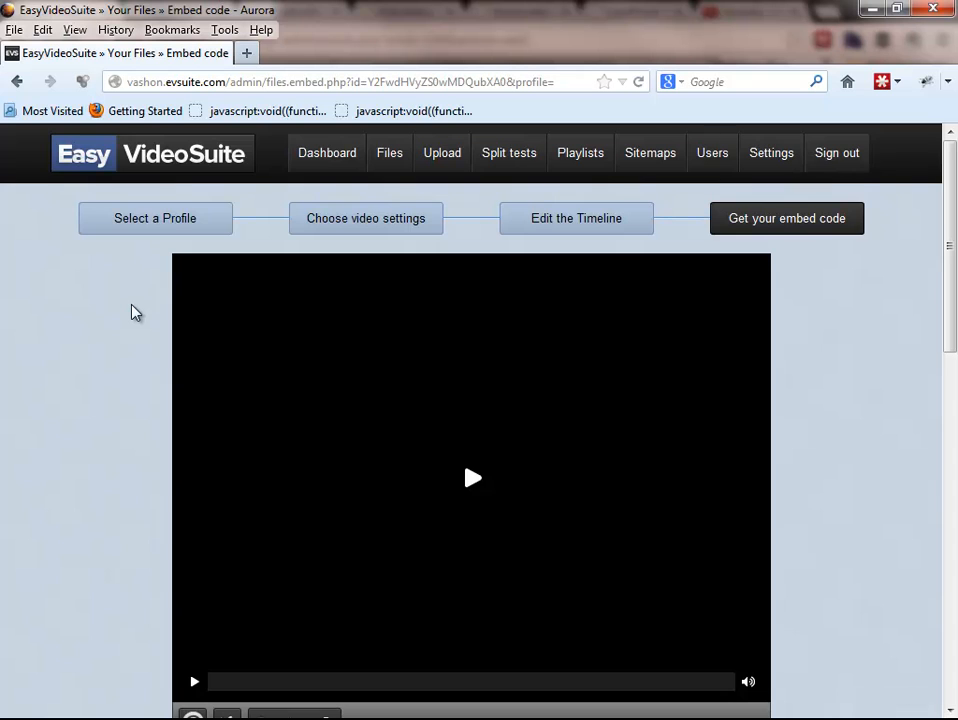
scroll(130, 313, "down", 3)
scroll(130, 313, "up", 3)
Switch to the WordPress post Battle of the Video Players, refresh the EasyVideoSuite video list and embed capture-004 after the bulleted list
left_click(870, 10)
left_click(218, 260)
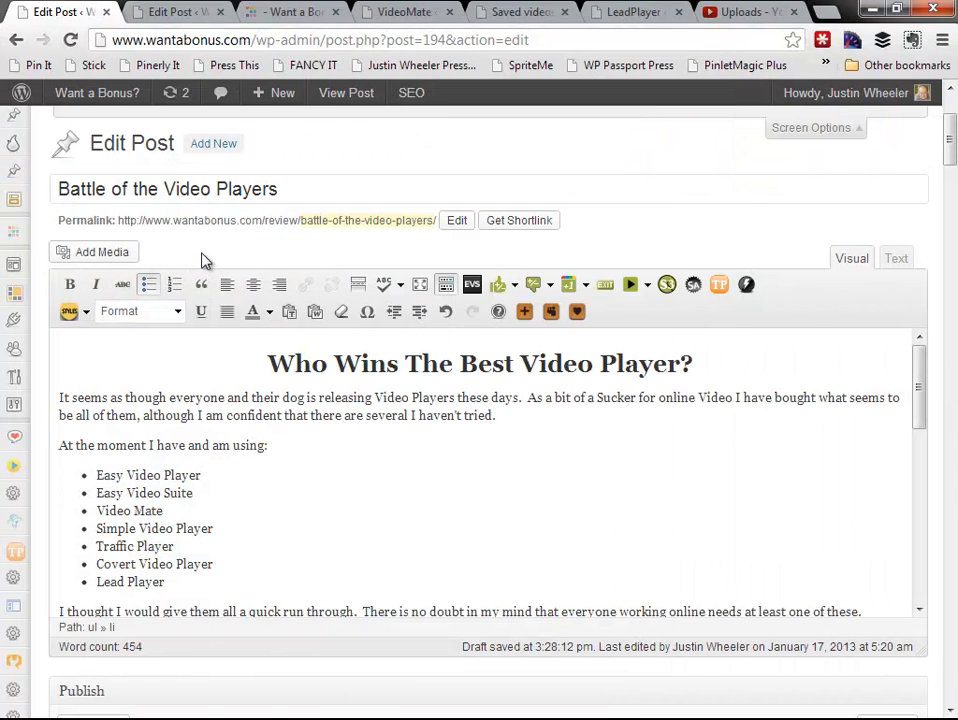
left_click(476, 289)
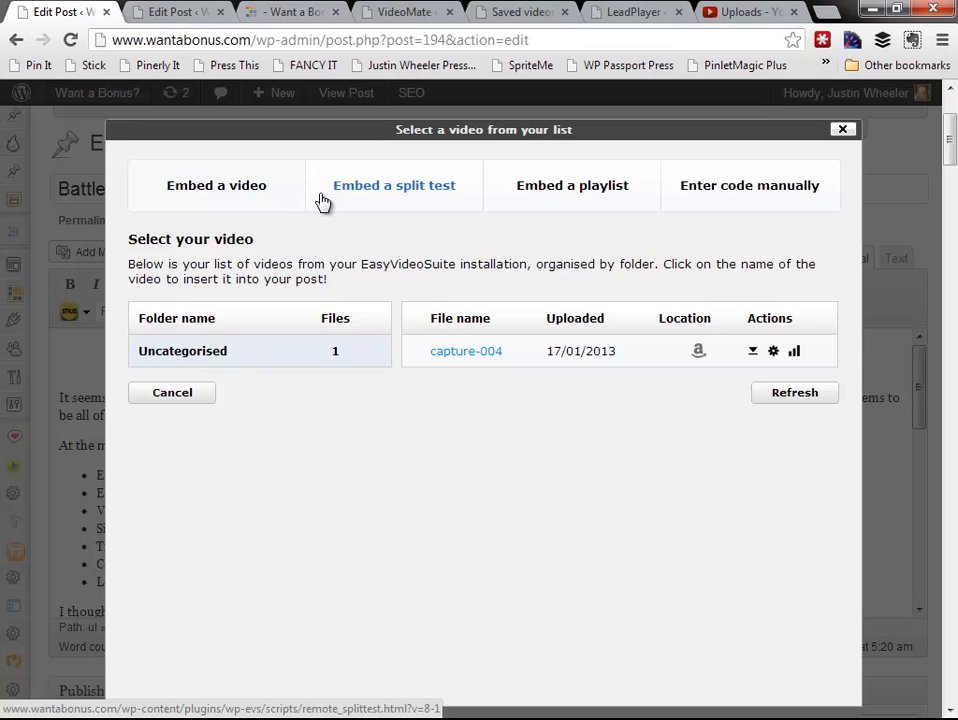
left_click(794, 393)
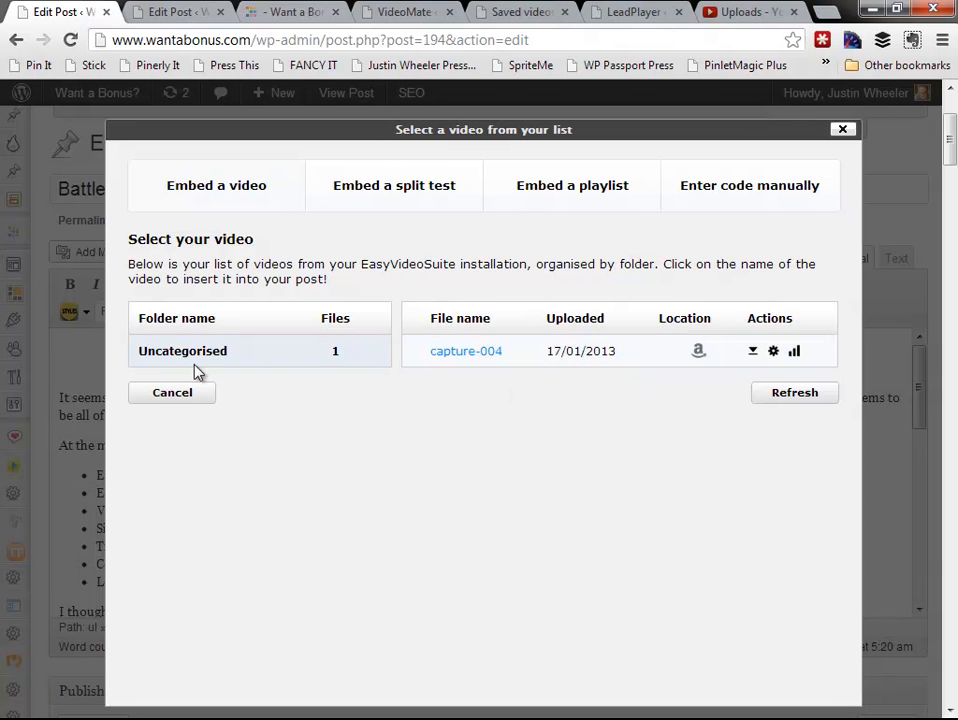
left_click(465, 359)
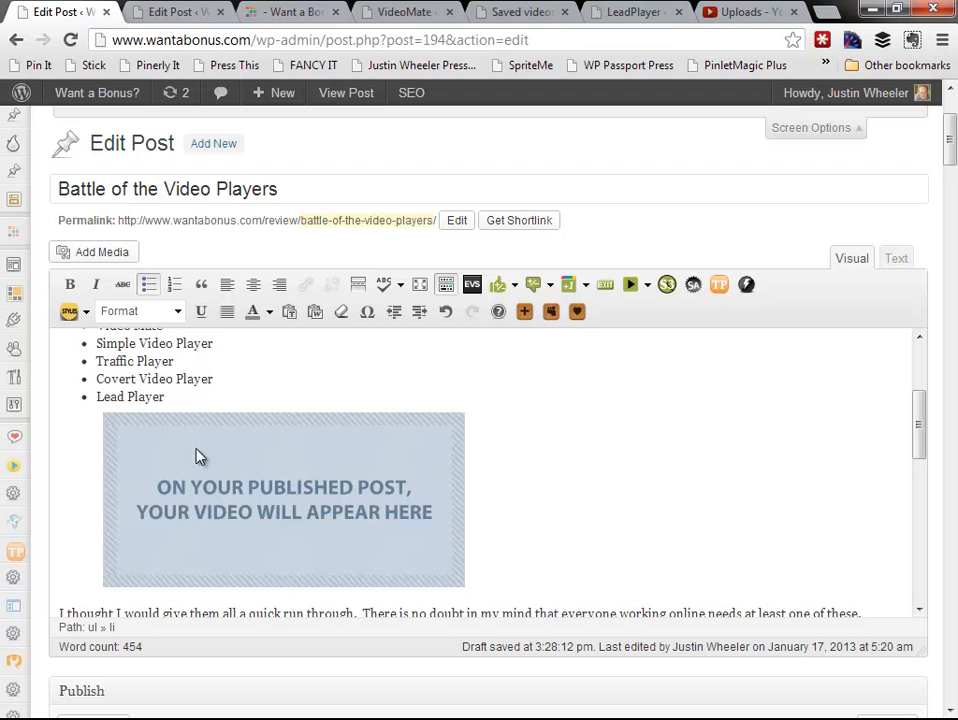
Check the embedded video placeholder and its position between the bulleted list and the following text
left_click(340, 487)
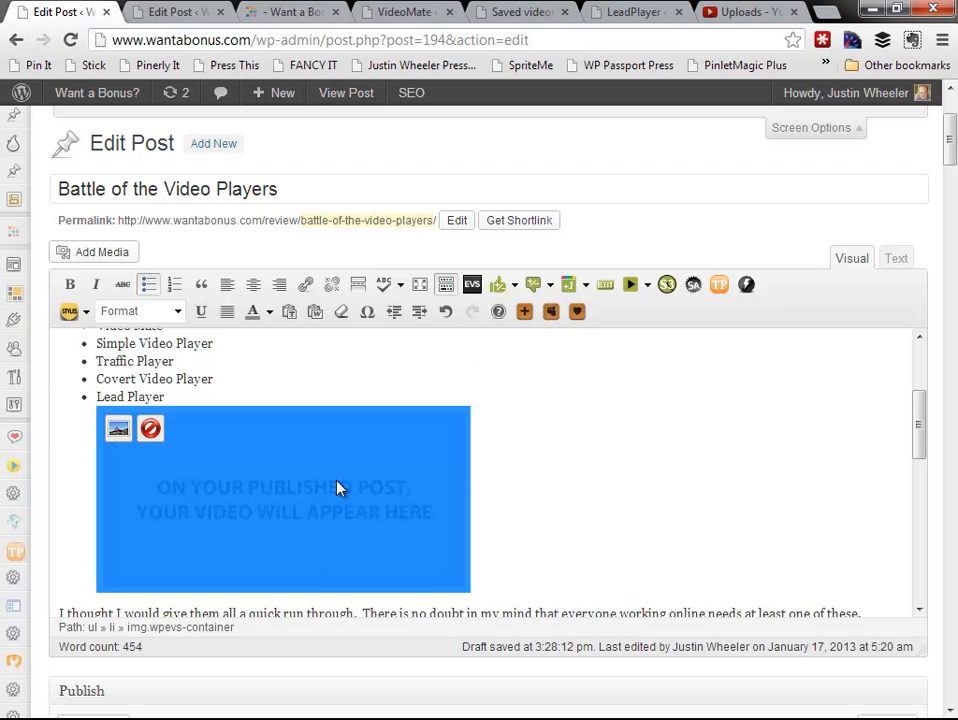
left_click(494, 466)
scroll(523, 369, "down", 1)
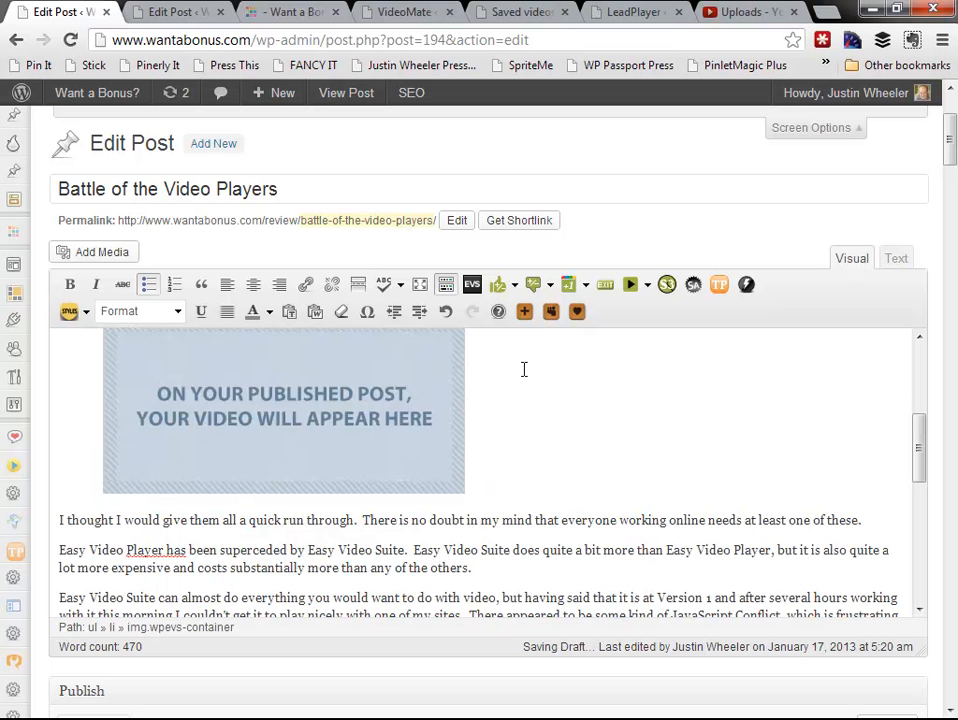
scroll(523, 369, "up", 2)
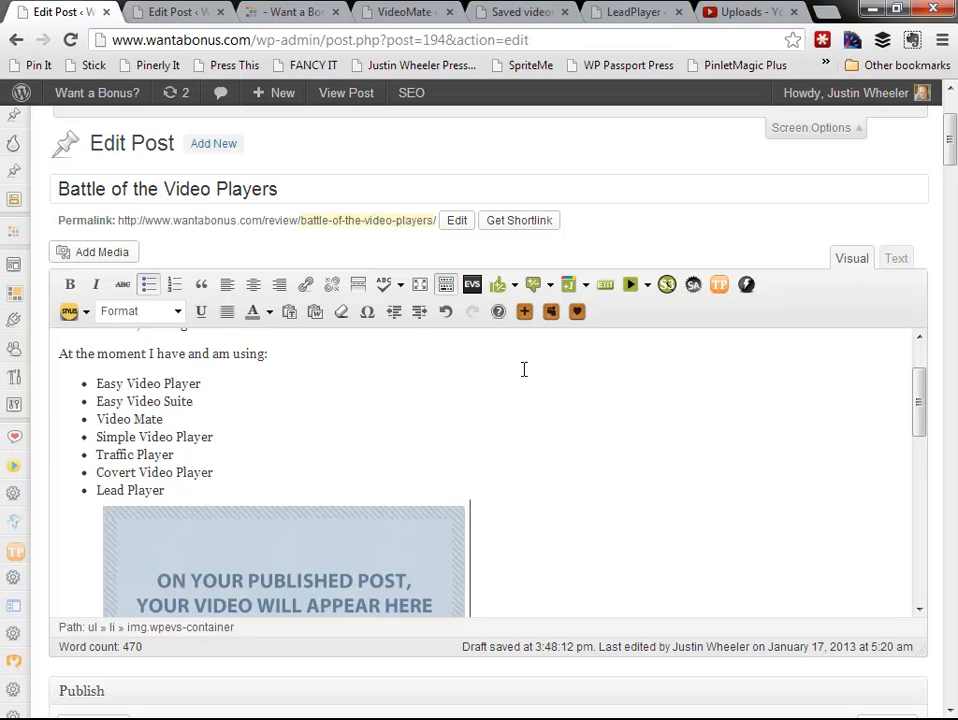
scroll(523, 369, "up", 1)
scroll(523, 369, "down", 1)
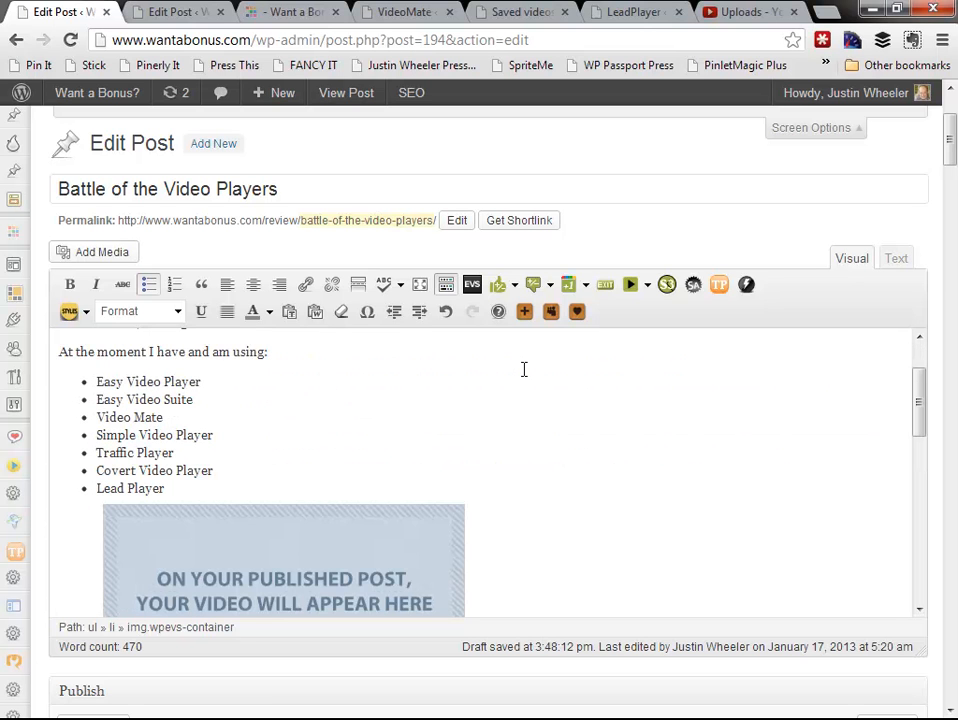